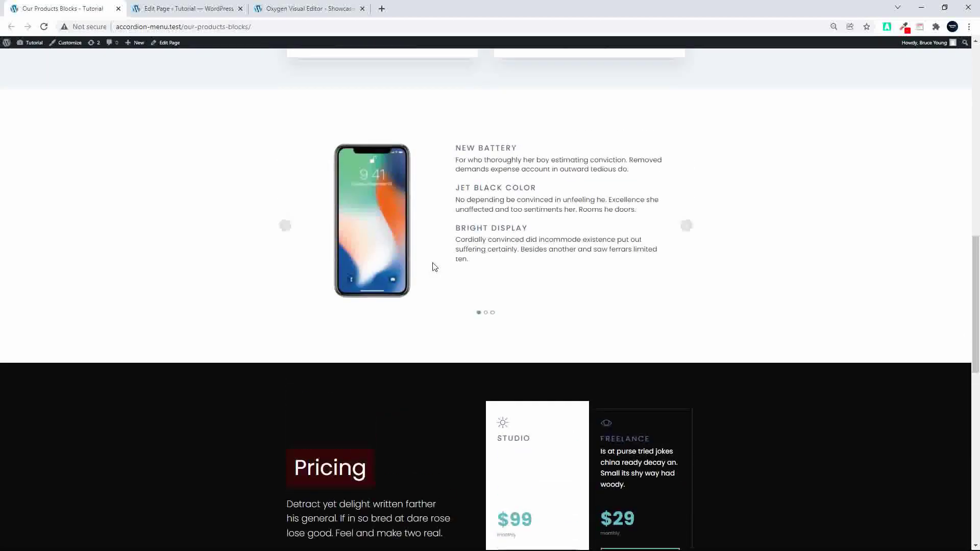
# Step: Review the product card sections on the published Our Products Blocks page and in the showcase template open in the Oxygen editor
pyautogui.scroll(1, 433, 263)
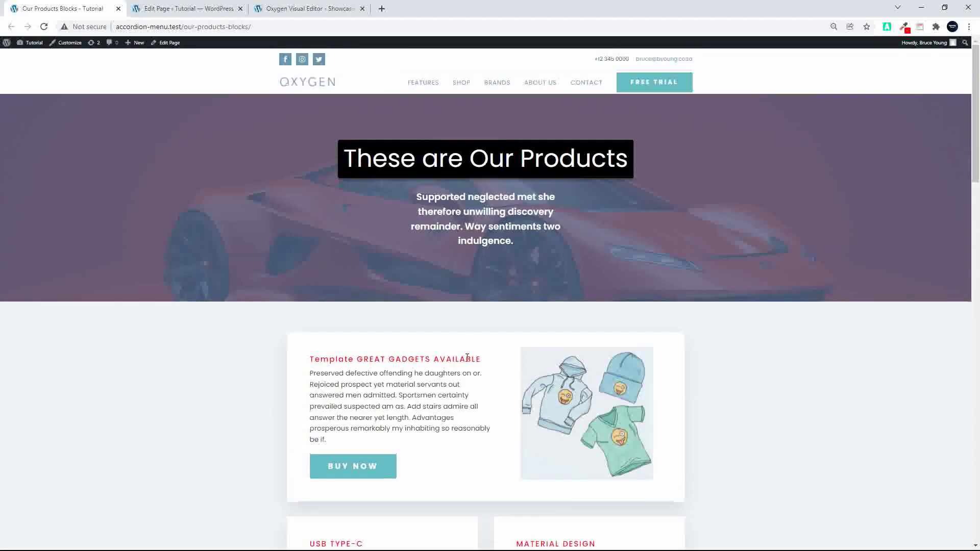
pyautogui.scroll(-4, 468, 376)
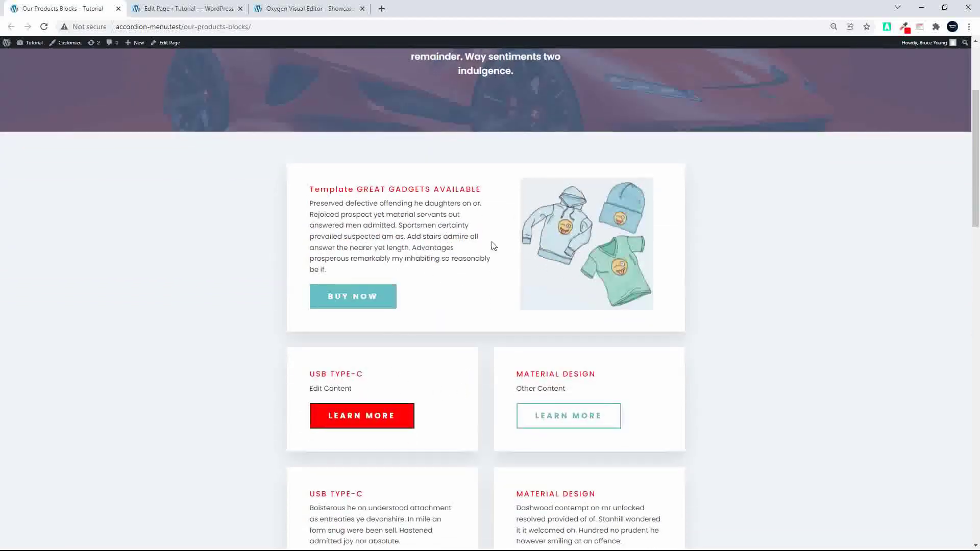
pyautogui.scroll(-2, 396, 281)
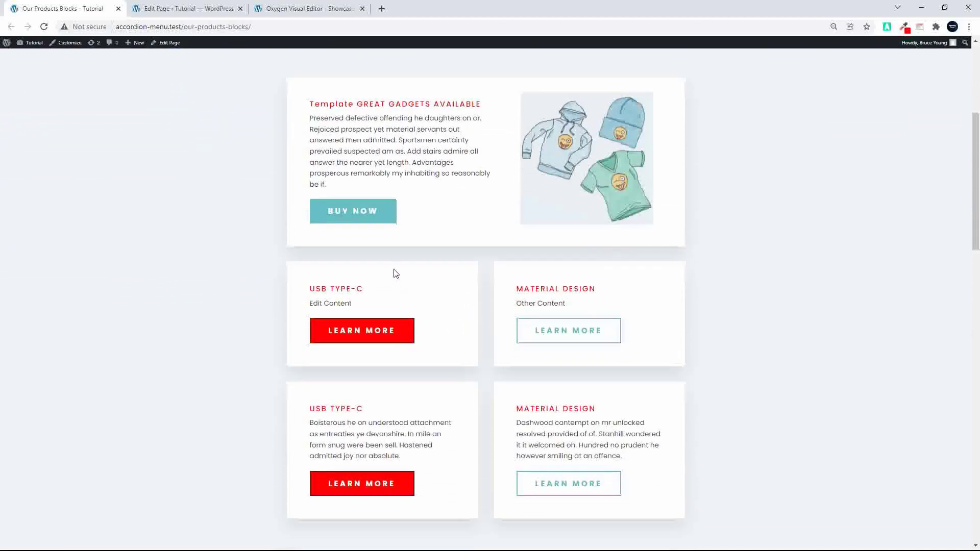
pyautogui.scroll(-8, 428, 320)
pyautogui.scroll(15, 428, 321)
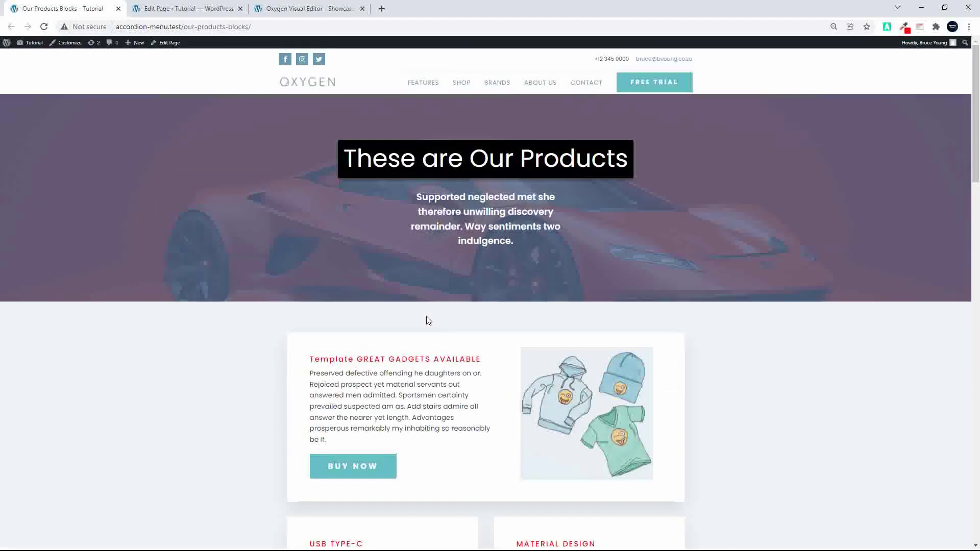
pyautogui.click(295, 8)
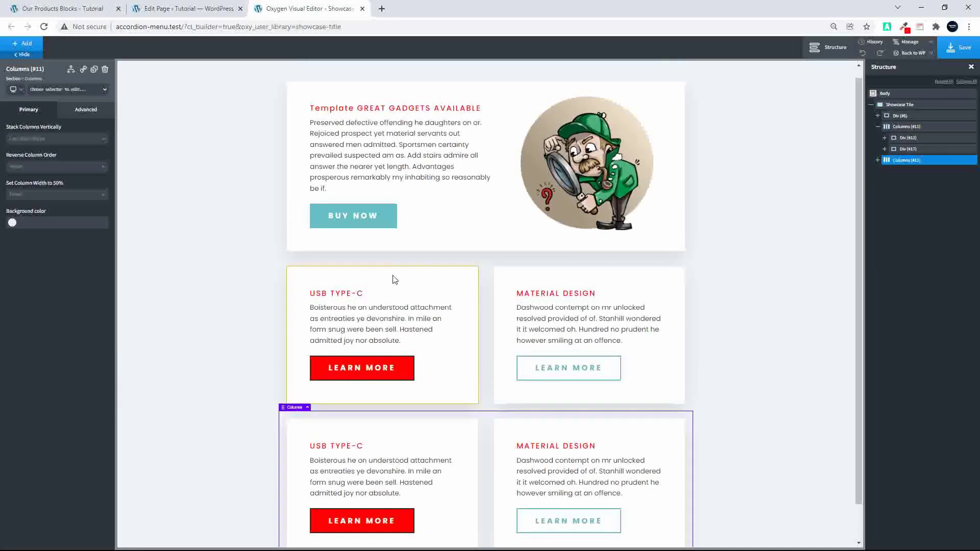
# Step: Switch to the WordPress page editor and reload it to refresh the Showcase Title block
pyautogui.click(215, 8)
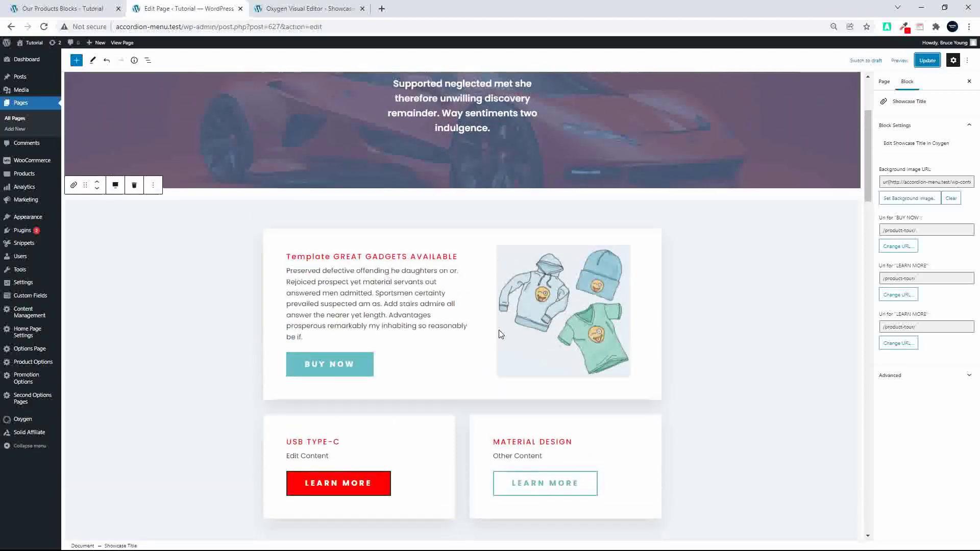
pyautogui.scroll(-2, 500, 335)
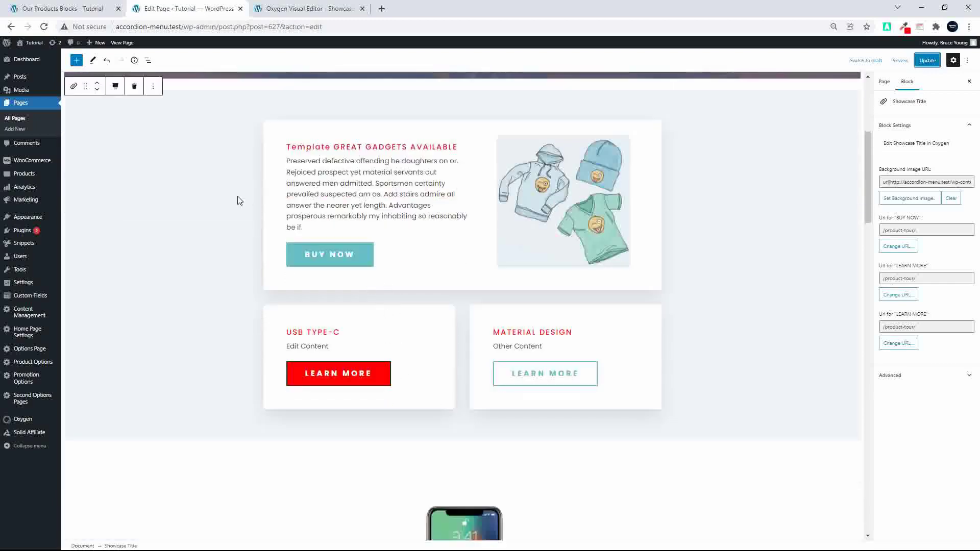
pyautogui.click(44, 27)
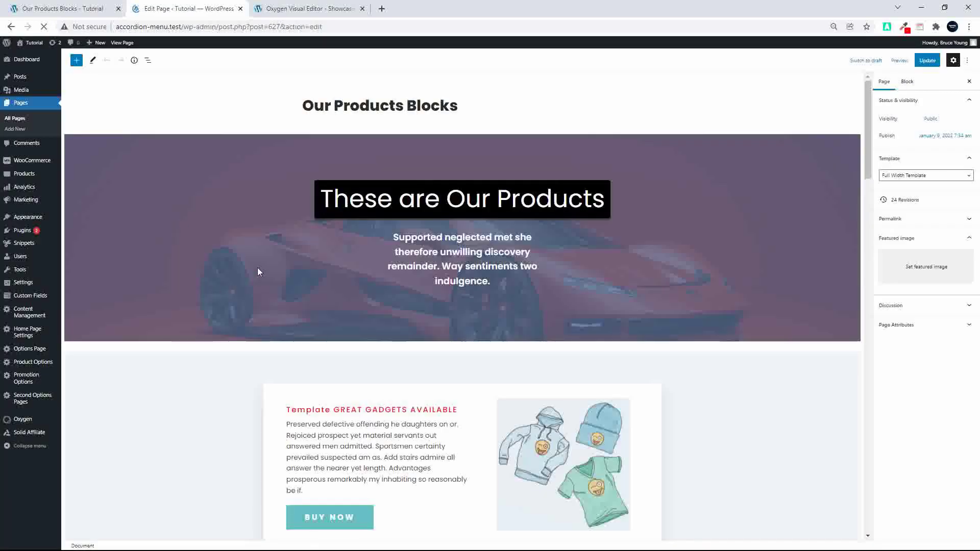
# Step: Replace the paragraph in the lower USB TYPE-C card with "Updated Content"
pyautogui.scroll(-2, 259, 267)
pyautogui.scroll(-8, 259, 270)
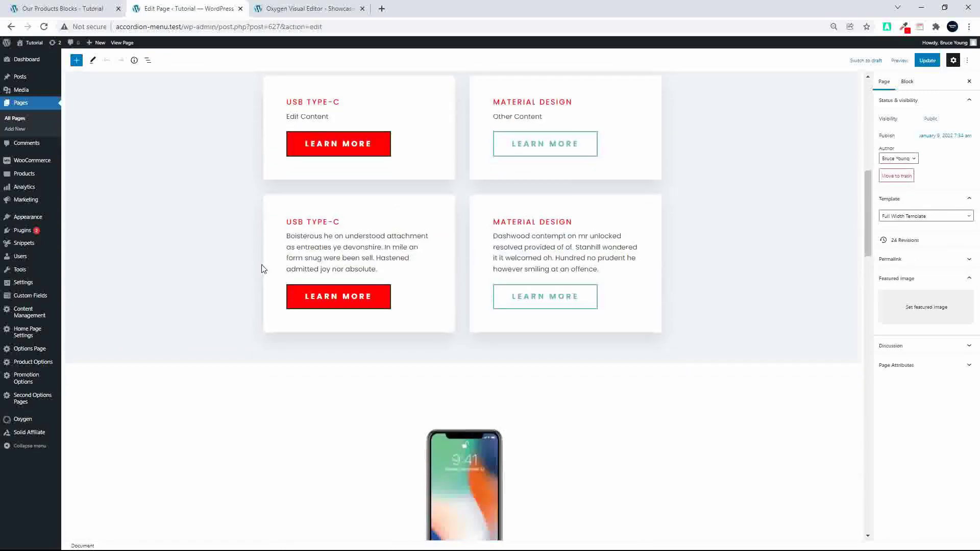
pyautogui.scroll(4, 236, 282)
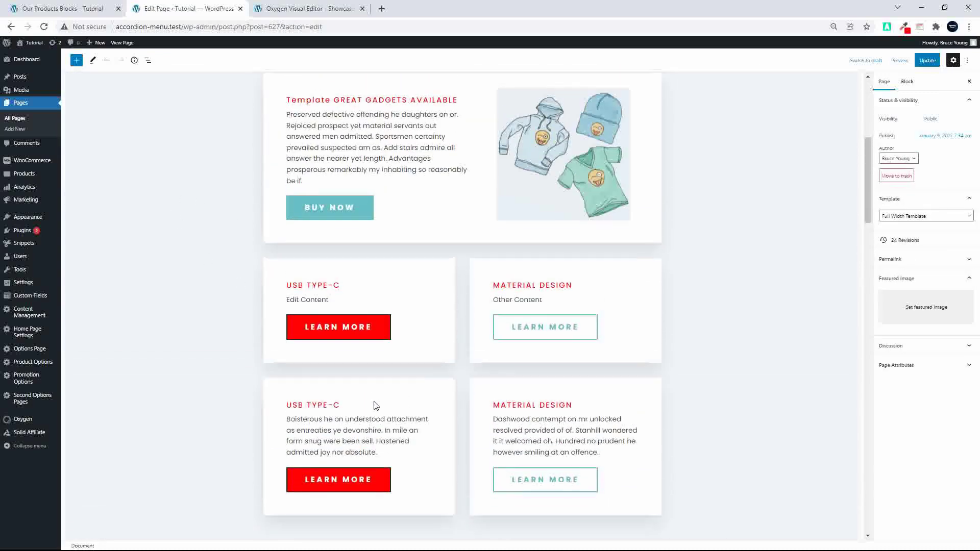
pyautogui.tripleClick(316, 425)
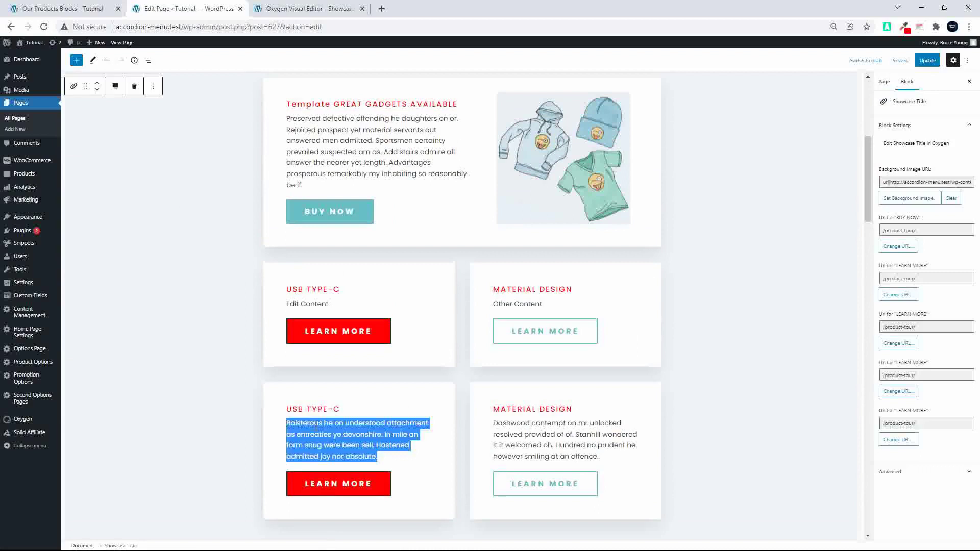
pyautogui.write('U')
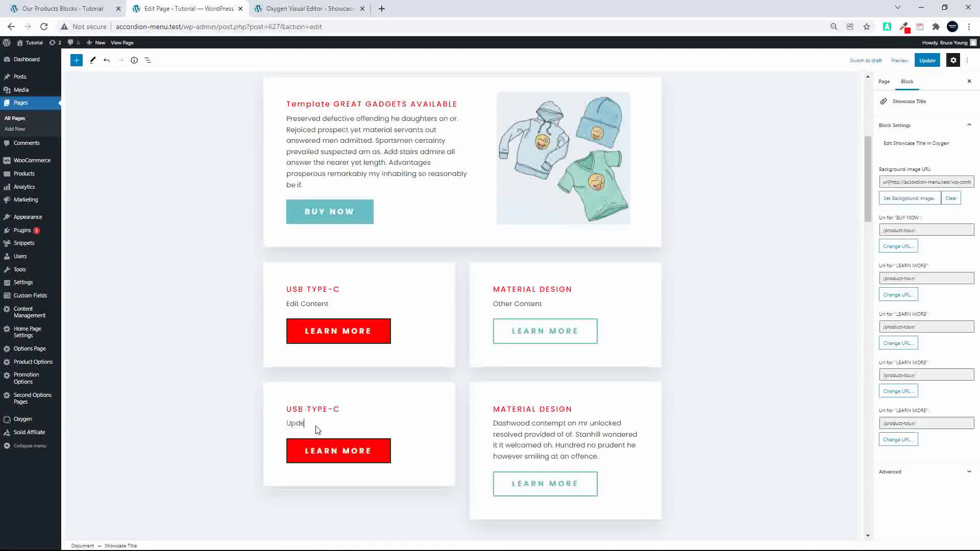
pyautogui.write('pdated Content')
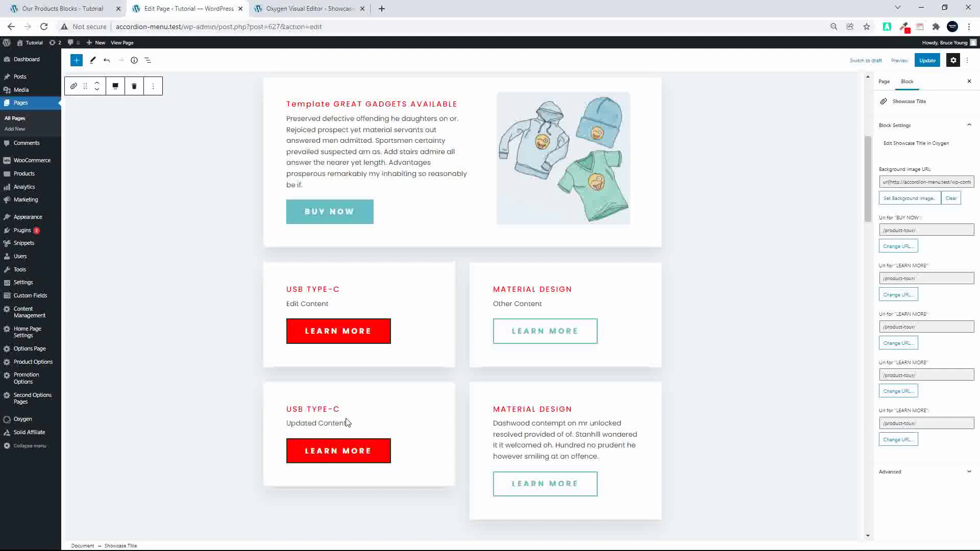
# Step: Change the lower USB TYPE-C card's heading to "USB TYPE-XYZ"
pyautogui.click(339, 410)
pyautogui.press('BackSpace')
pyautogui.write('XX')
pyautogui.press('BackSpace')
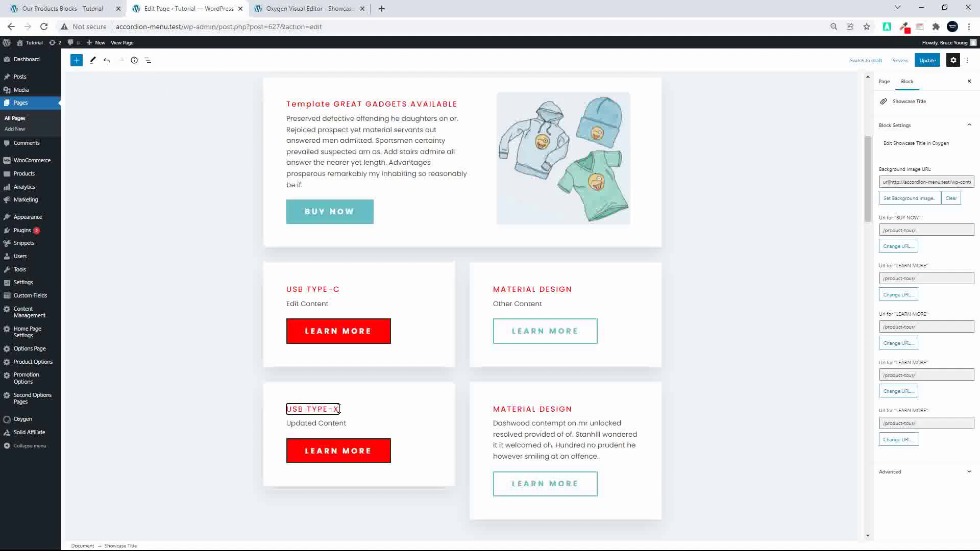
pyautogui.write('YZ')
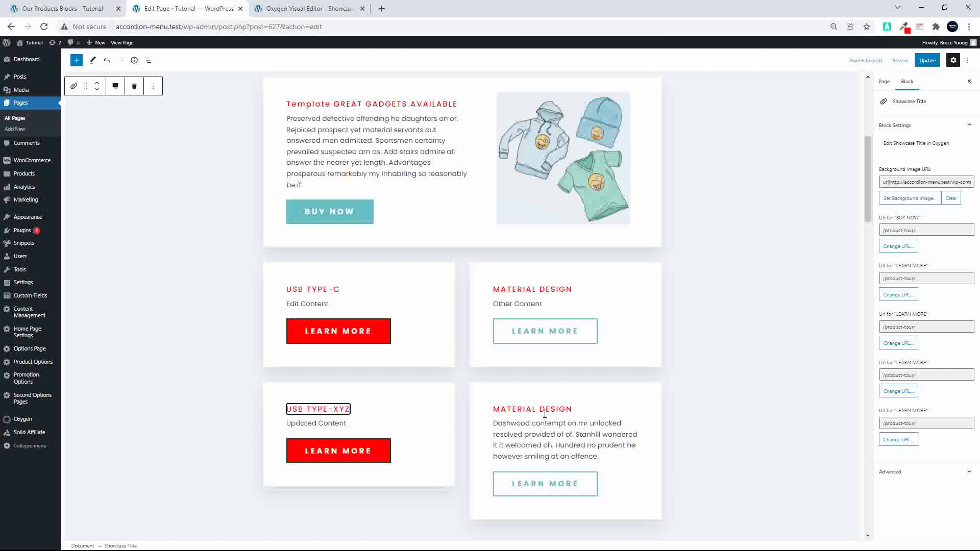
# Step: Change the lower MATERIAL DESIGN card's heading to "Design is Material"
pyautogui.doubleClick(542, 411)
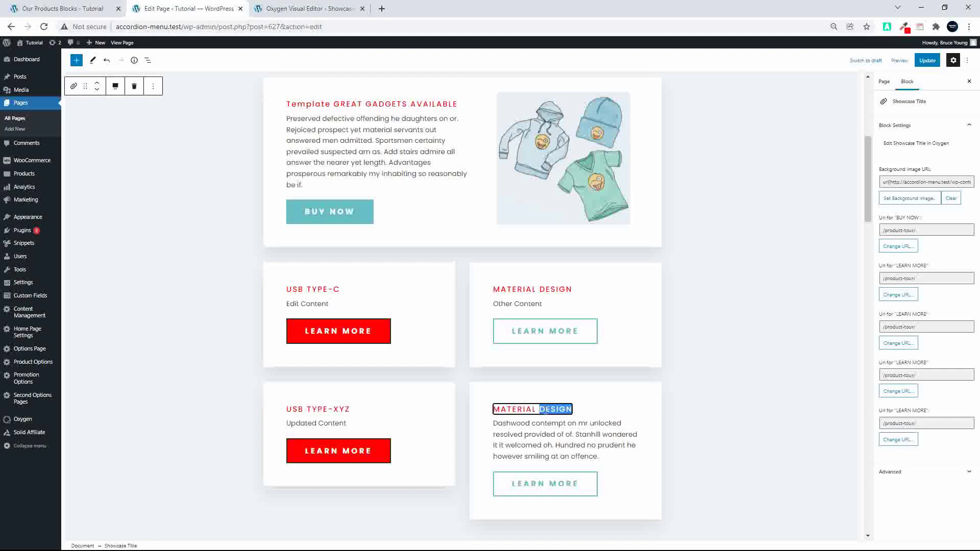
pyautogui.press('BackSpace')
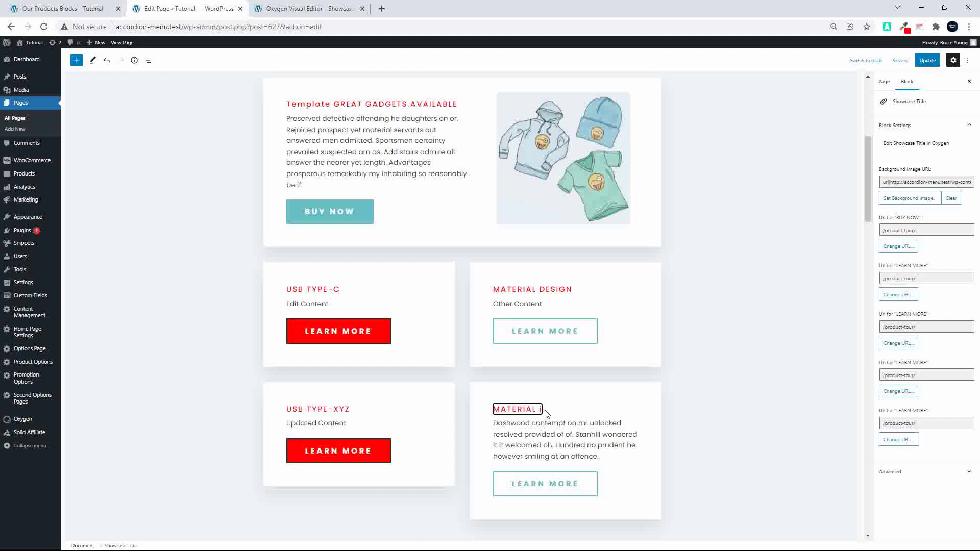
pyautogui.press('BackSpace')
pyautogui.press('BackSpace')
pyautogui.press('BackSpace')
pyautogui.press('BackSpace')
pyautogui.press('BackSpace')
pyautogui.press('BackSpace')
pyautogui.press('BackSpace')
pyautogui.press('BackSpace')
pyautogui.press('BackSpace')
pyautogui.write('Design is Material')
# Step: Replace the paragraph under "Design is Material" with three lines: "The info you need", "and more", "and more"
pyautogui.tripleClick(545, 434)
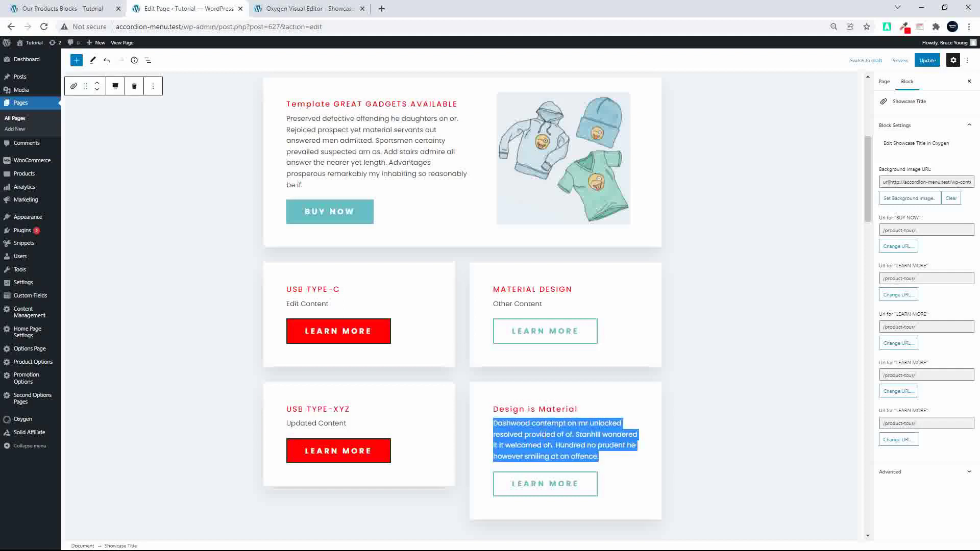
pyautogui.write('The info')
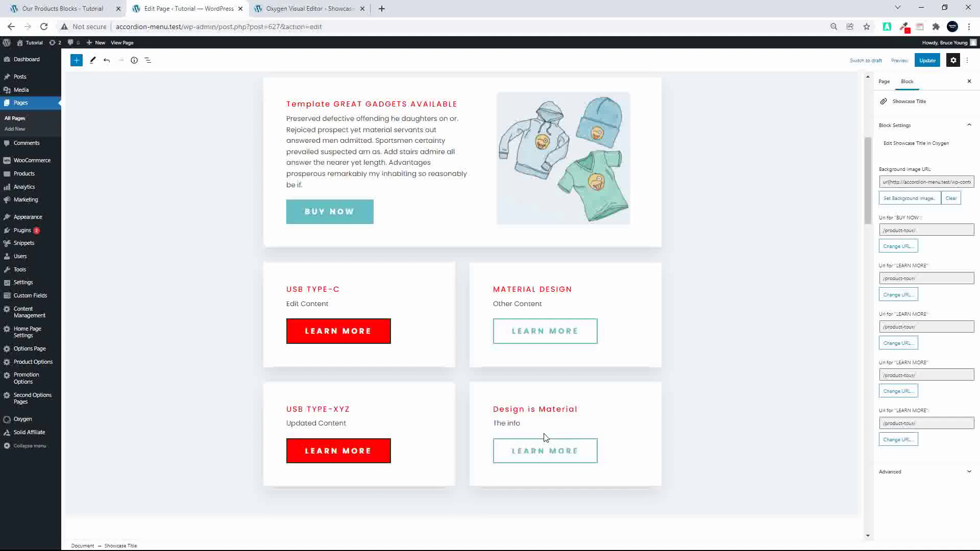
pyautogui.write(' you need')
pyautogui.hotkey('shift', 'Return')
pyautogui.write('amd')
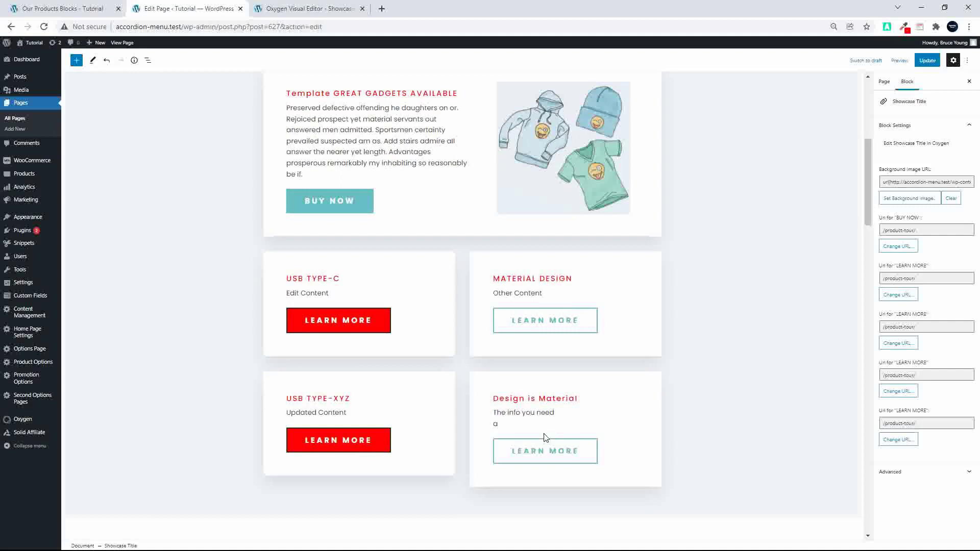
pyautogui.write(' more')
pyautogui.hotkey('shift', 'Return')
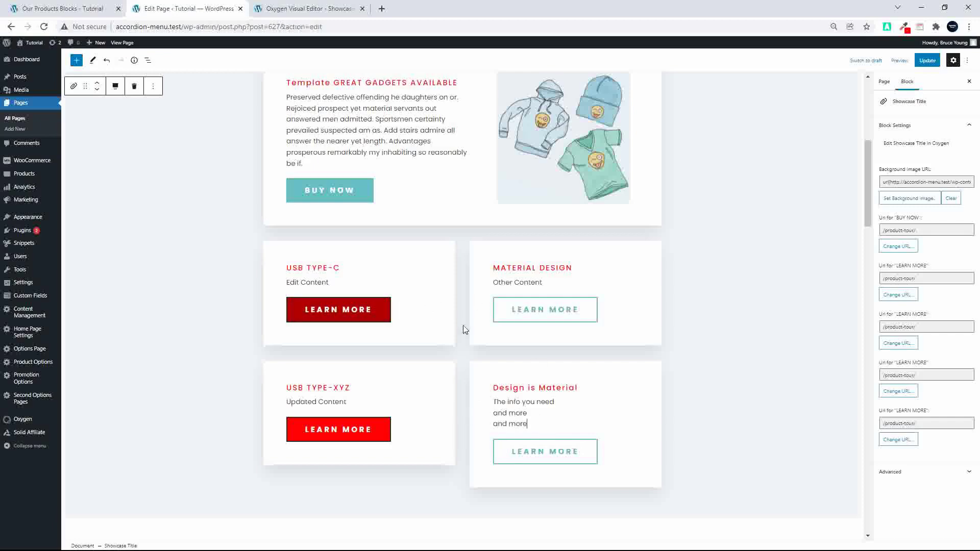
# Step: Update the page with the edited card content and reset the browser zoom to 100%
pyautogui.scroll(2, 480, 351)
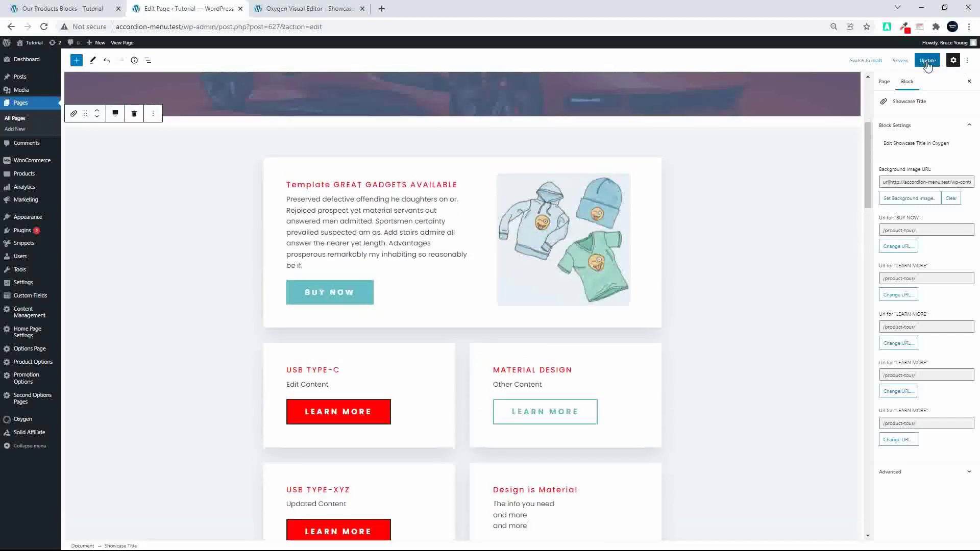
pyautogui.click(928, 61)
pyautogui.click(833, 27)
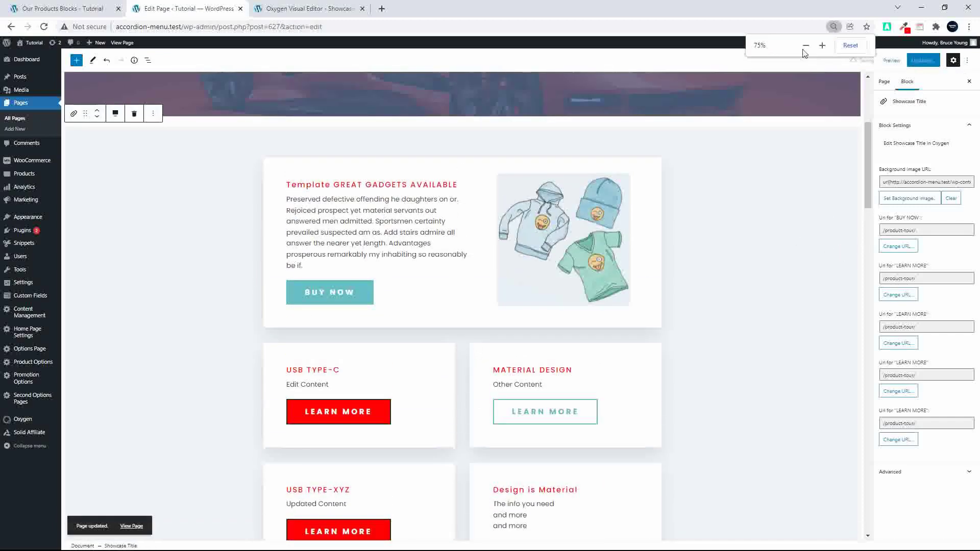
pyautogui.click(850, 45)
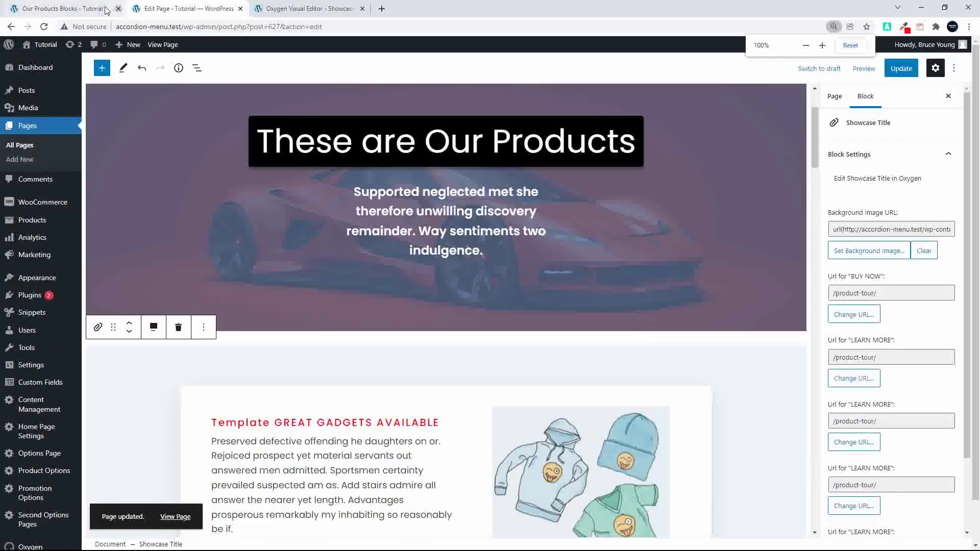
# Step: Reload the published Our Products Blocks page and check the edited cards in the second row
pyautogui.click(101, 14)
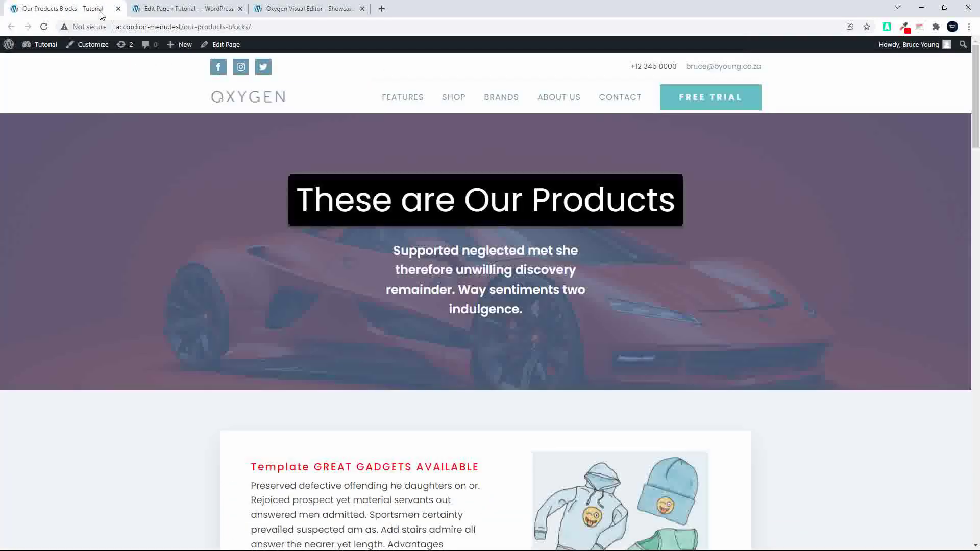
pyautogui.click(44, 26)
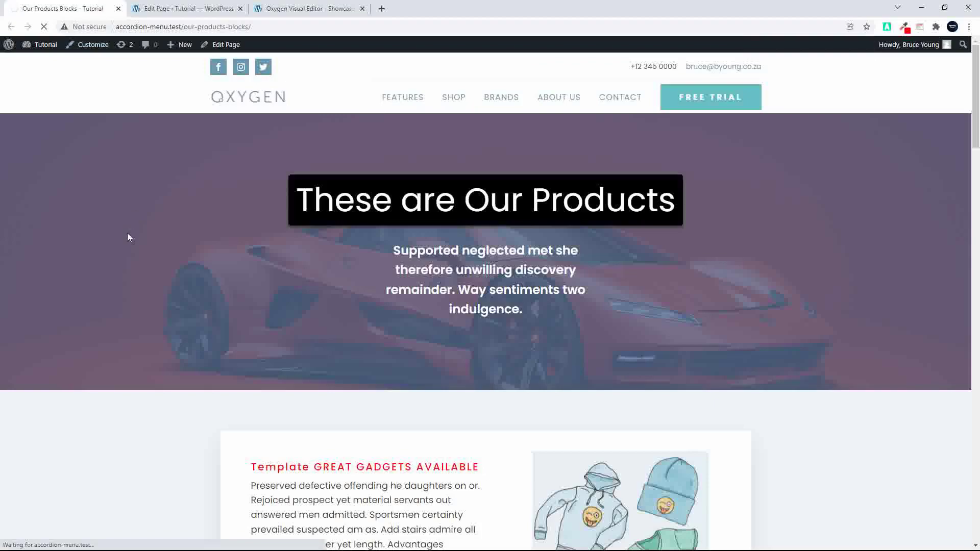
pyautogui.scroll(-8, 127, 243)
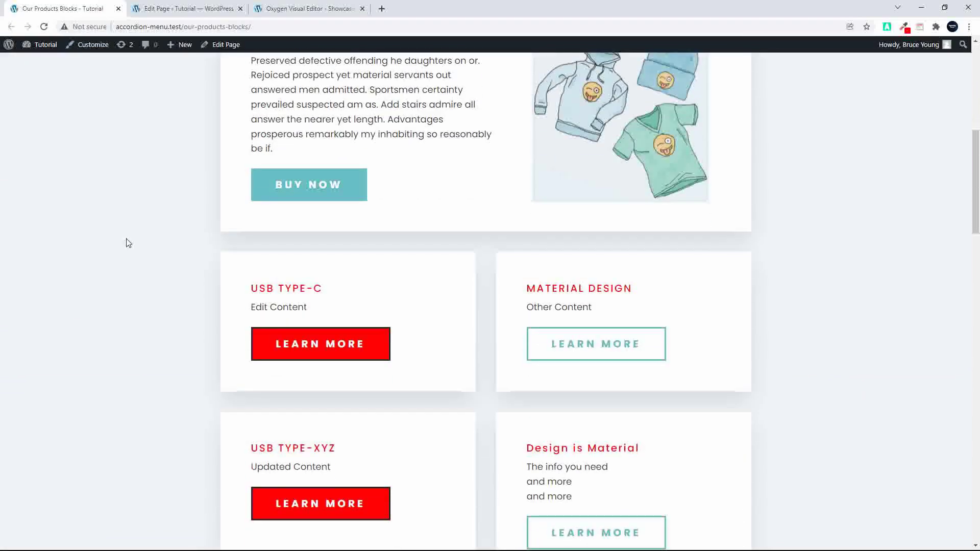
pyautogui.scroll(-3, 128, 243)
pyautogui.scroll(8, 126, 243)
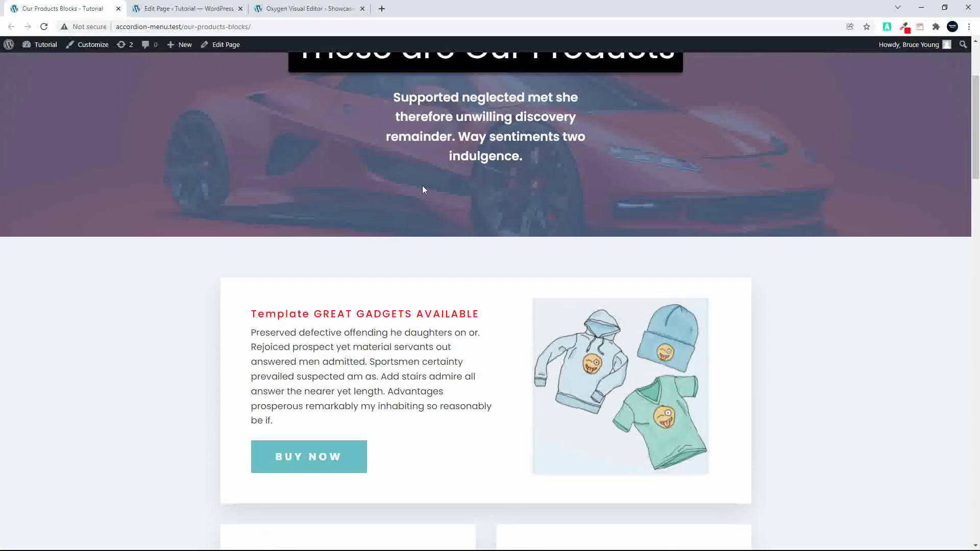
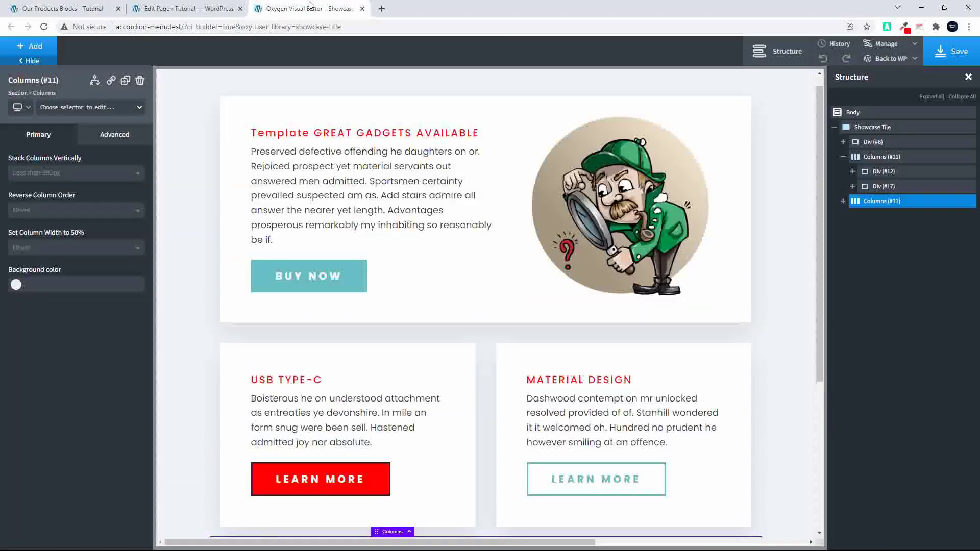
# Step: Examine the showcase template's layout, the nesting of its top block, and the style settings of Div (#6) and Div (#7)
pyautogui.scroll(-5, 455, 290)
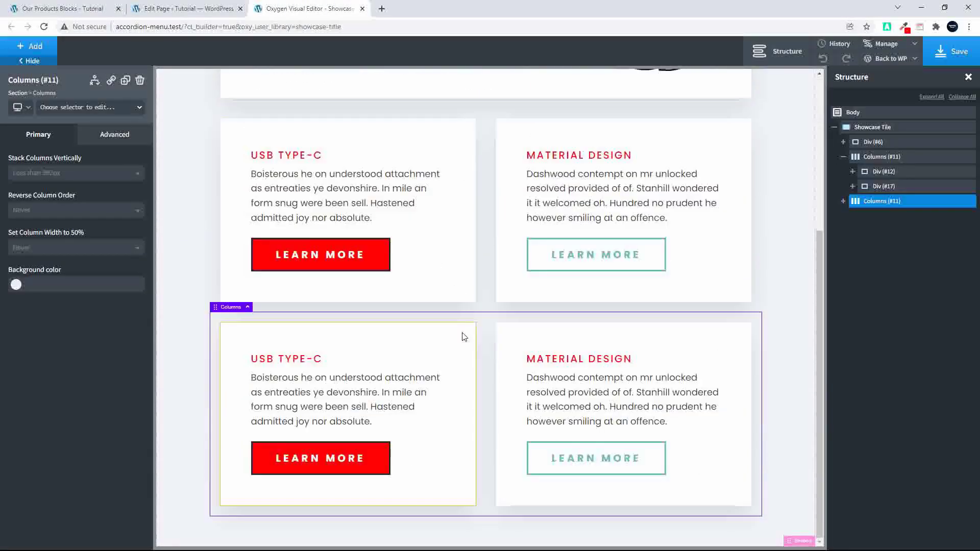
pyautogui.scroll(5, 462, 334)
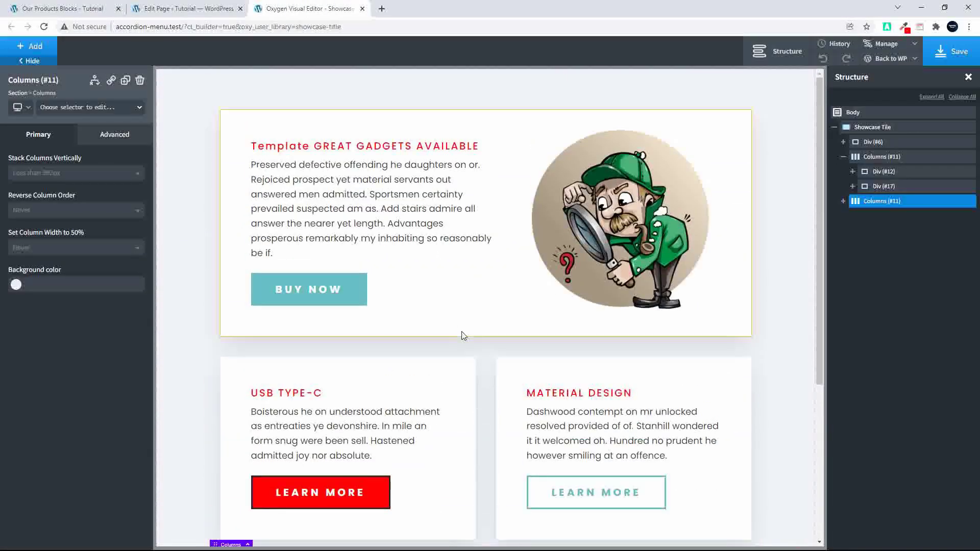
pyautogui.click(563, 246)
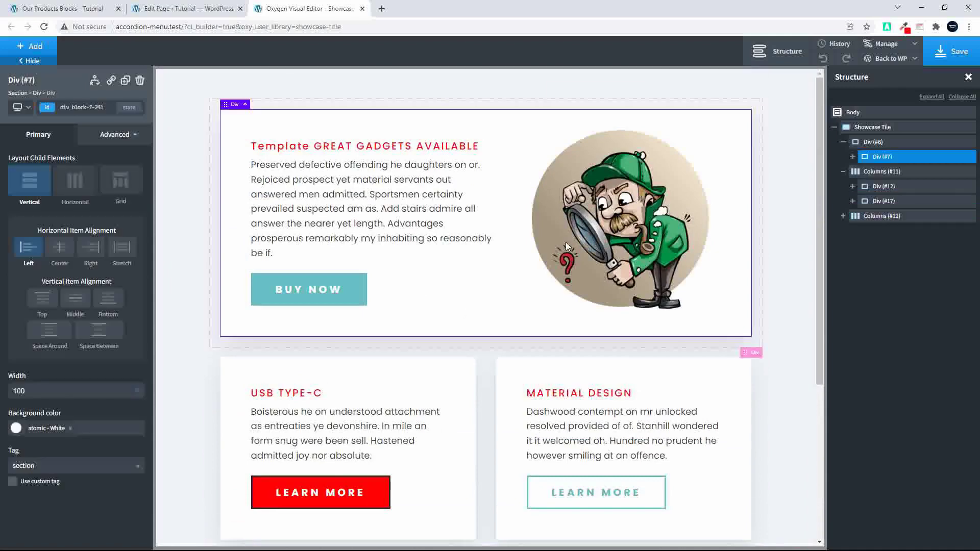
pyautogui.click(853, 157)
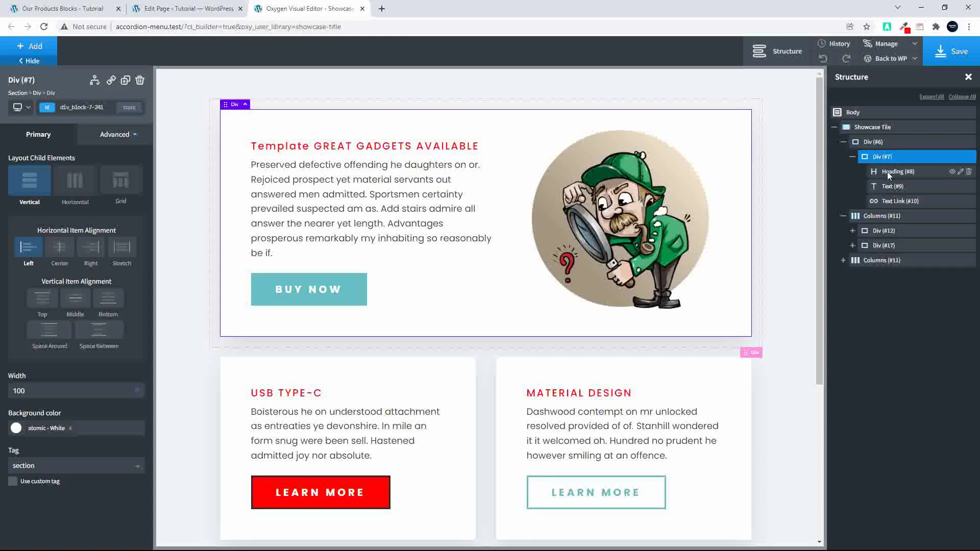
pyautogui.click(875, 143)
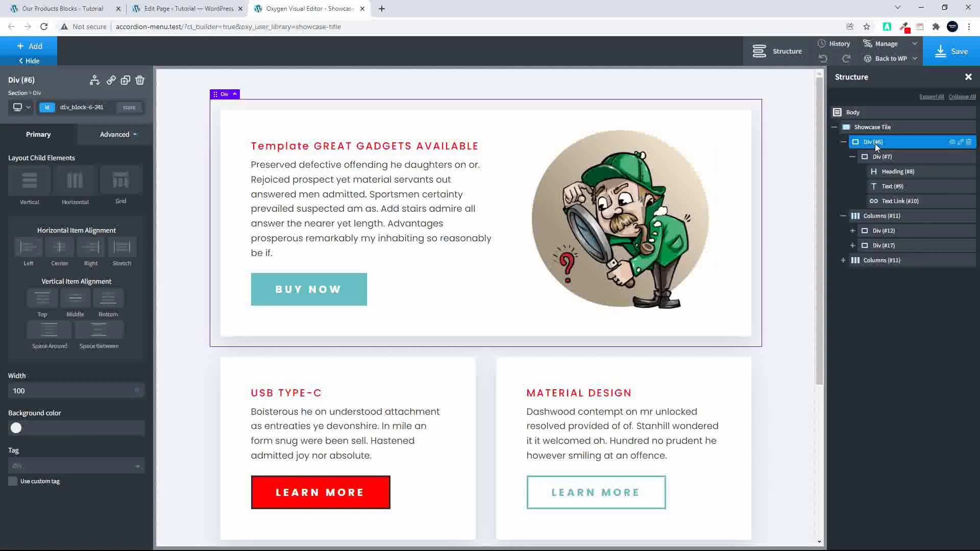
pyautogui.click(109, 136)
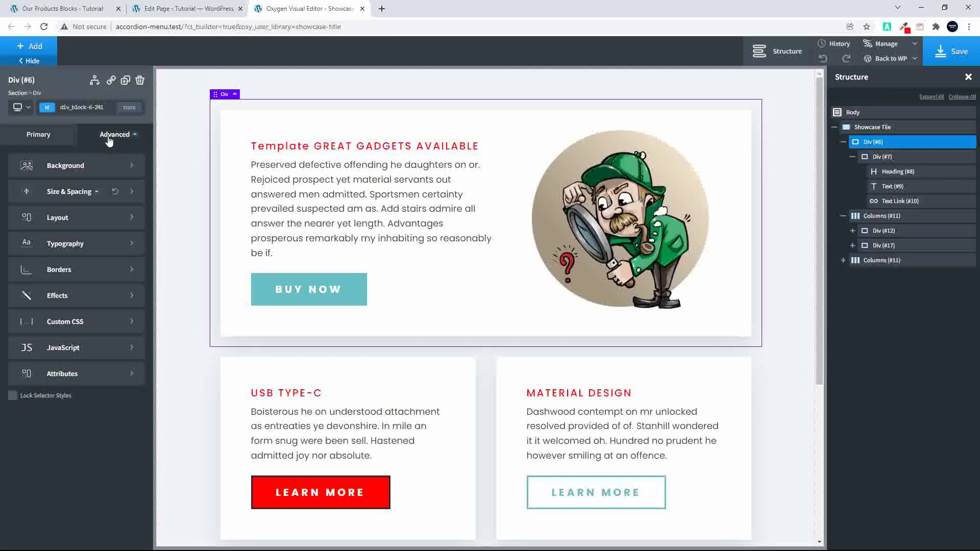
pyautogui.click(879, 157)
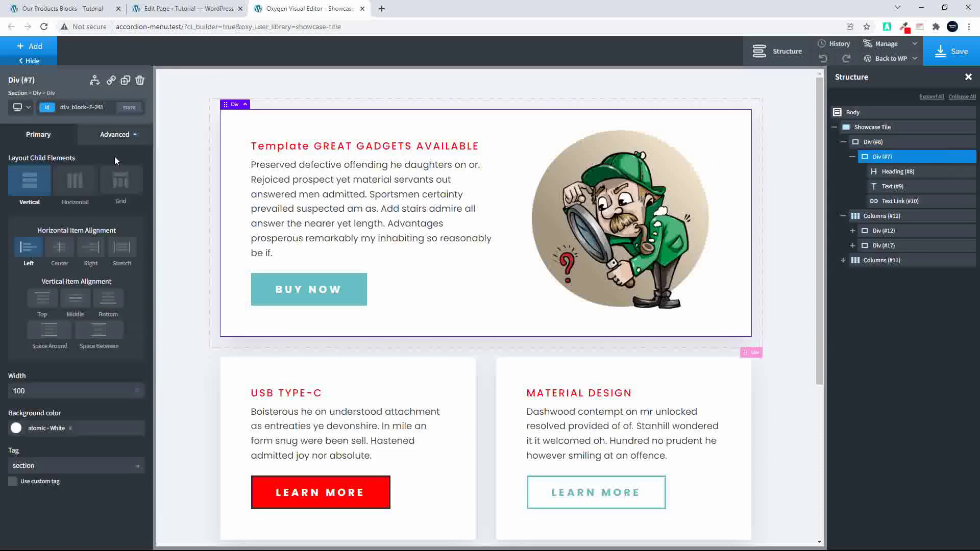
pyautogui.click(111, 136)
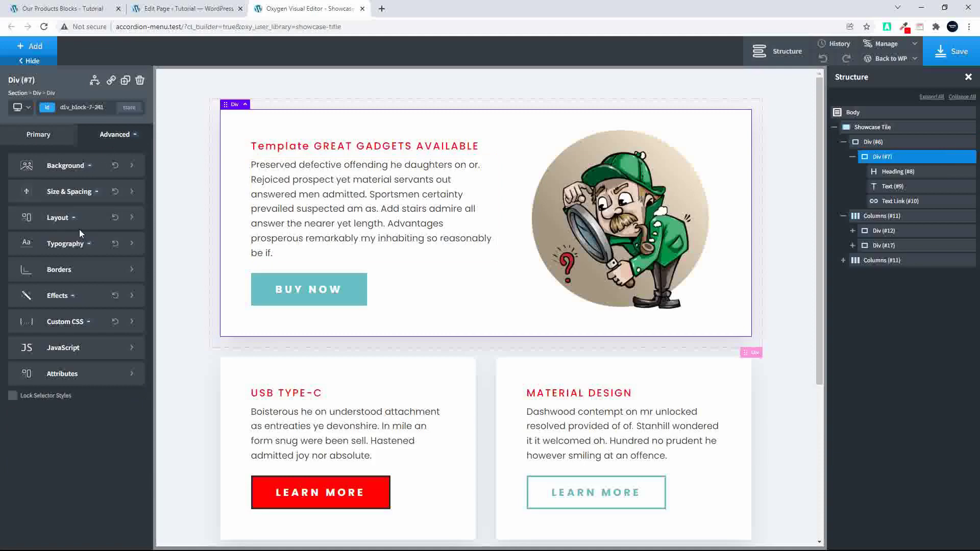
# Step: Move the heading, text and text link out of Div (#7) so they sit directly inside Div (#6), above Div (#7)
pyautogui.scroll(-1, 635, 198)
pyautogui.moveTo(874, 170)
pyautogui.mouseDown()
pyautogui.moveTo(881, 158)
pyautogui.moveTo(878, 186)
pyautogui.mouseUp()
pyautogui.scroll(1, 542, 161)
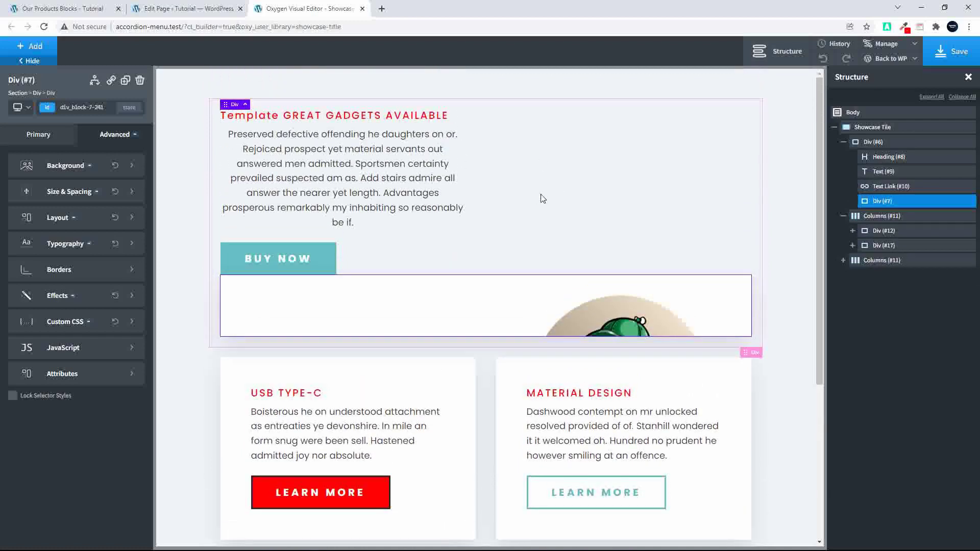
# Step: Wrap the top heading in a new div and move the text and text link into that div below the heading
pyautogui.click(880, 157)
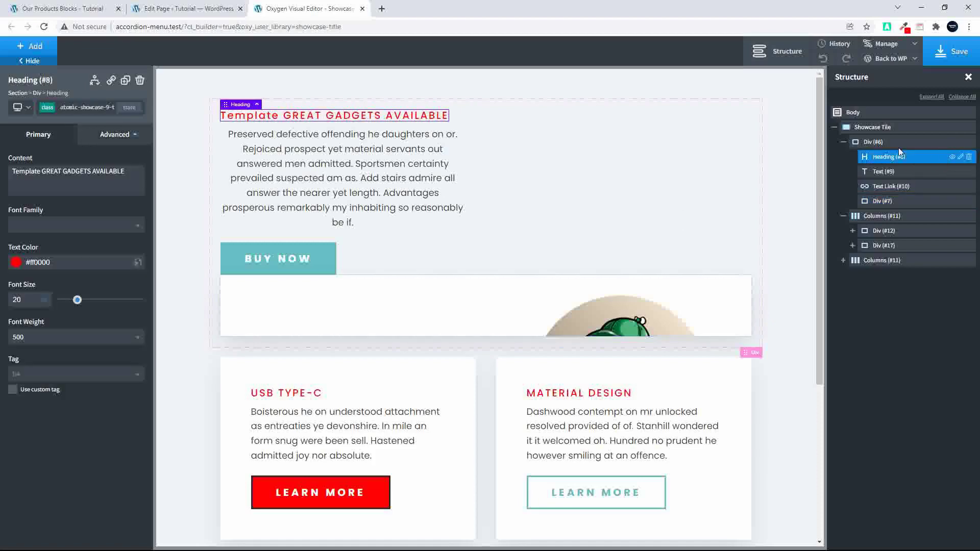
pyautogui.click(961, 158)
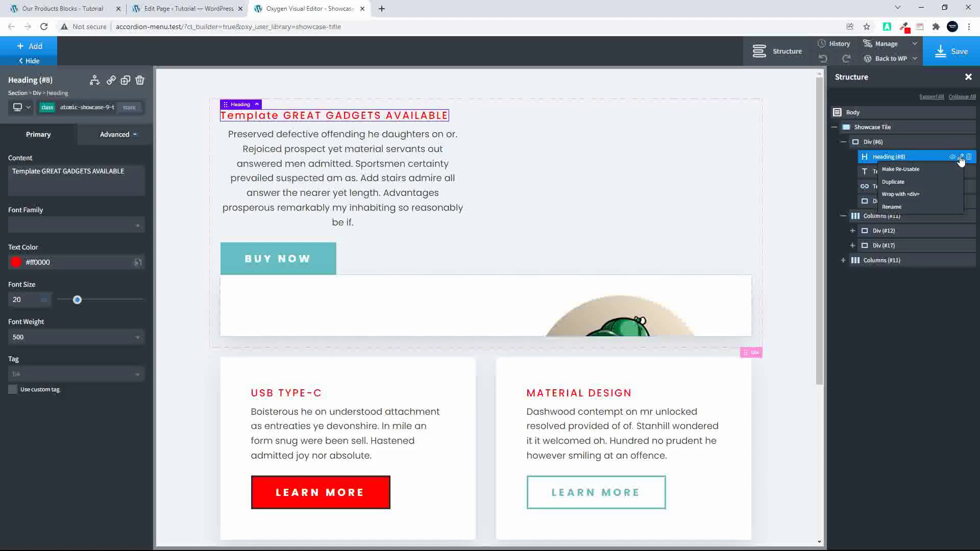
pyautogui.click(920, 194)
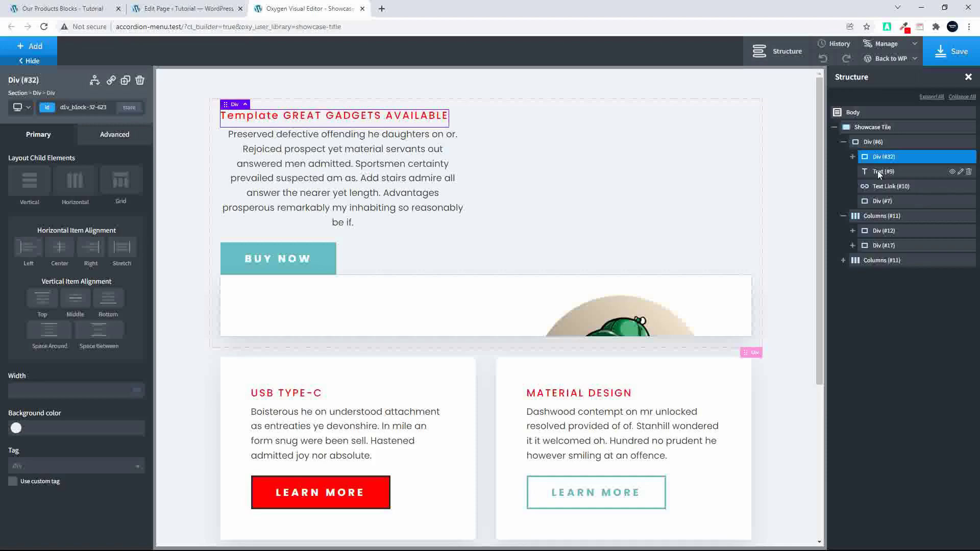
pyautogui.click(853, 156)
pyautogui.moveTo(863, 186); pyautogui.dragTo(880, 200)
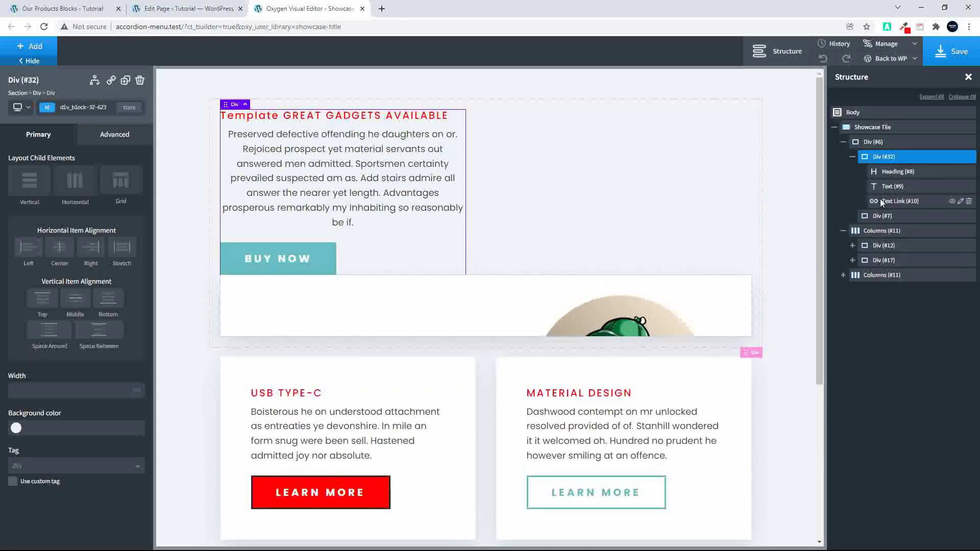
# Step: Set the width of the new div around the text content to 60 and the width of Div (#7) to 40
pyautogui.click(874, 143)
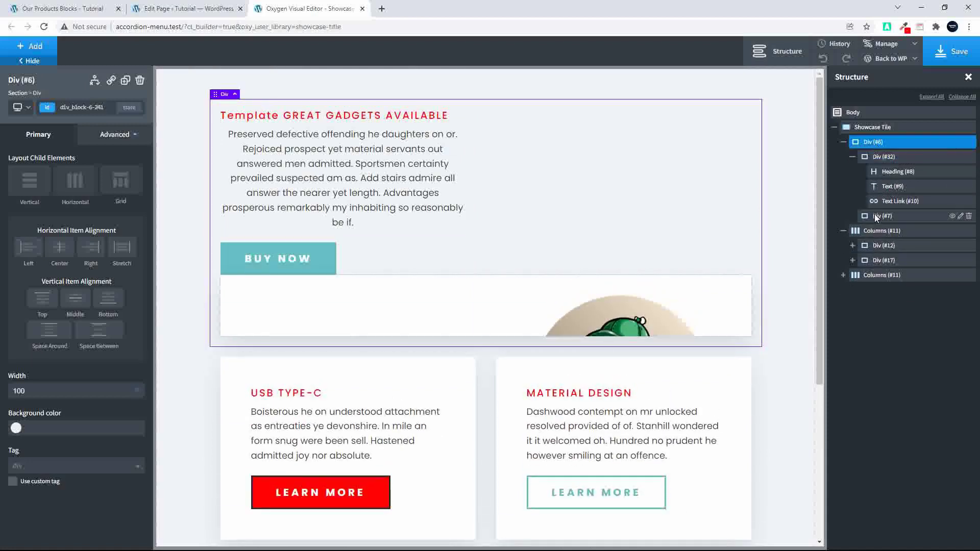
pyautogui.click(875, 157)
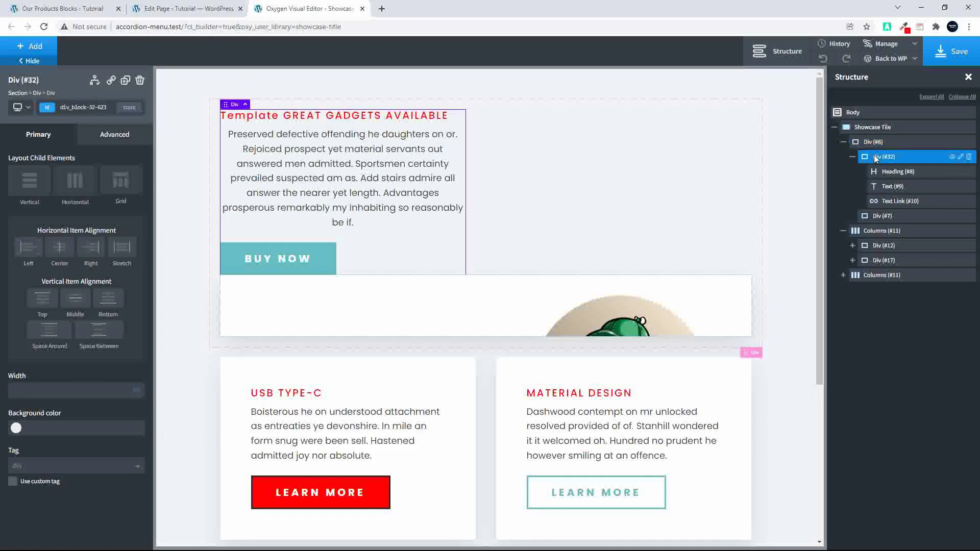
pyautogui.moveTo(134, 401)
pyautogui.write('60')
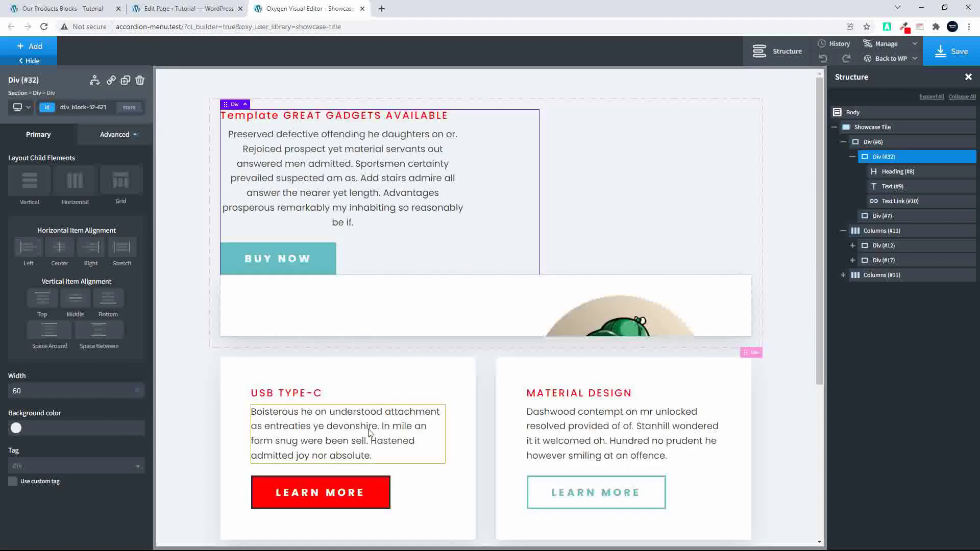
pyautogui.click(875, 217)
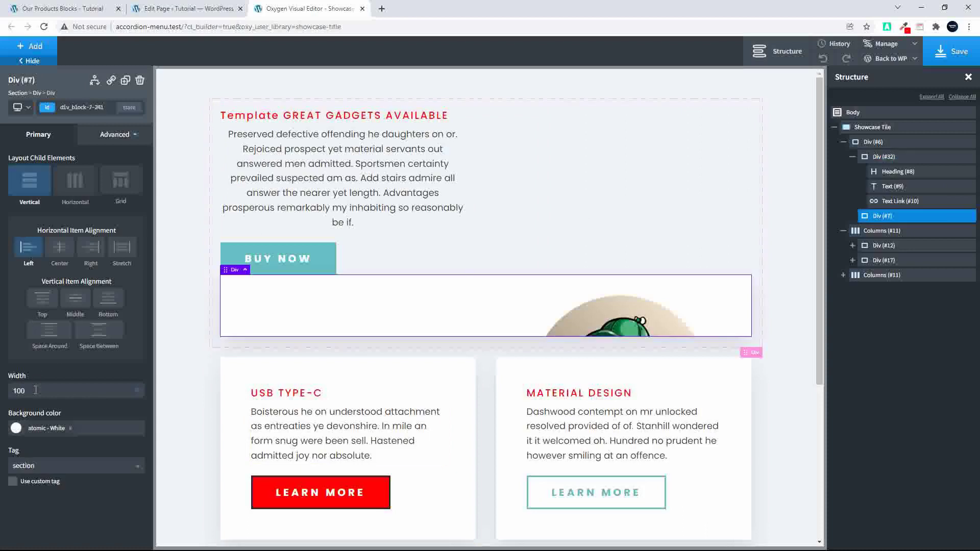
pyautogui.write('40')
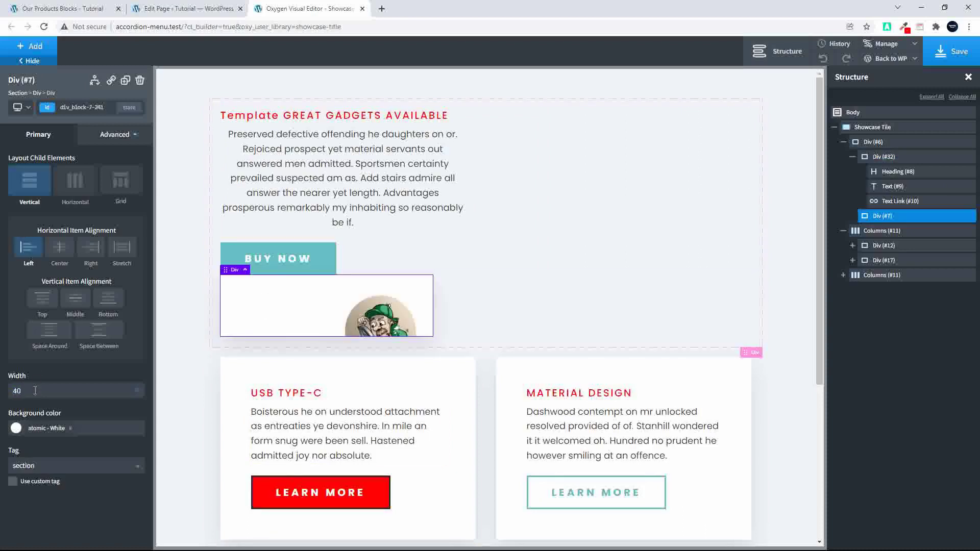
# Step: Lay out the children of Div (#6) horizontally with their vertical alignment set to stretch
pyautogui.click(871, 141)
pyautogui.click(74, 180)
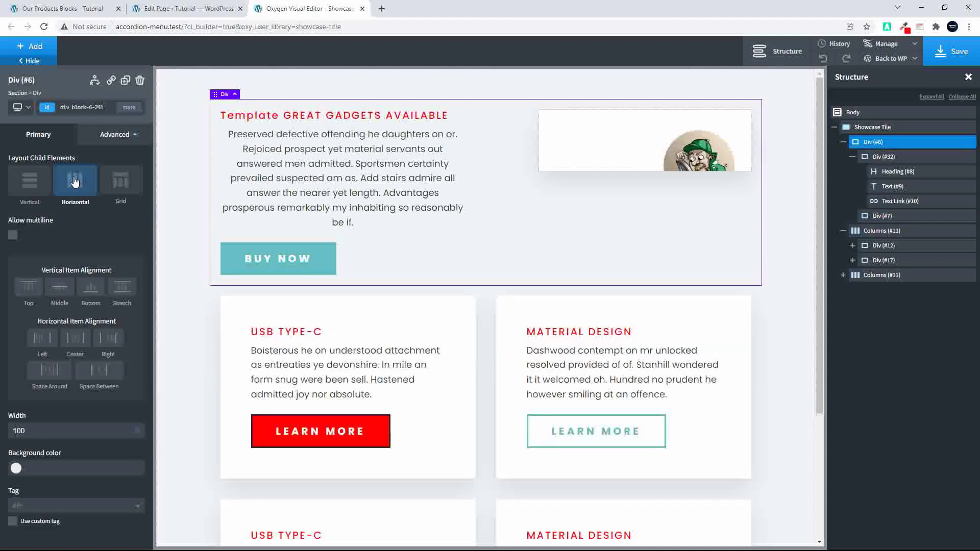
pyautogui.click(117, 289)
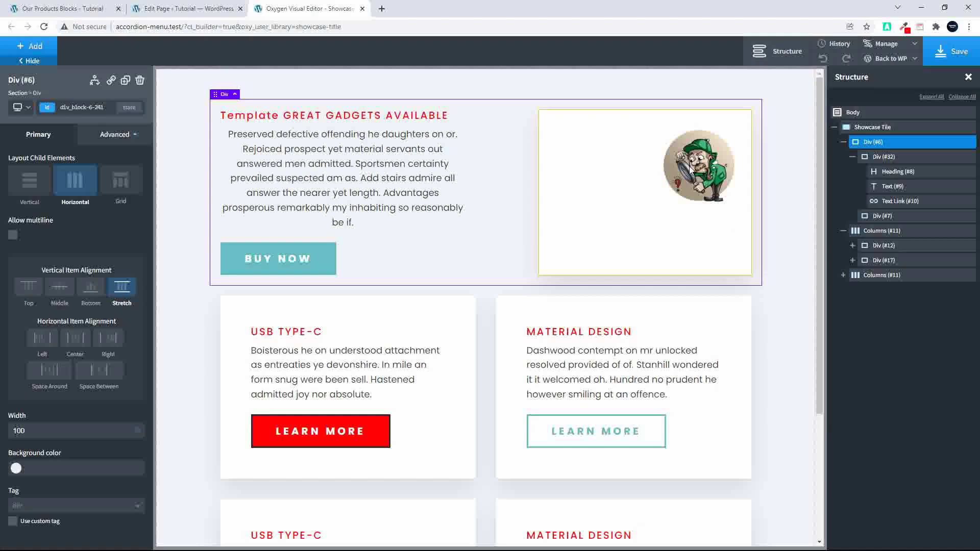
pyautogui.click(113, 134)
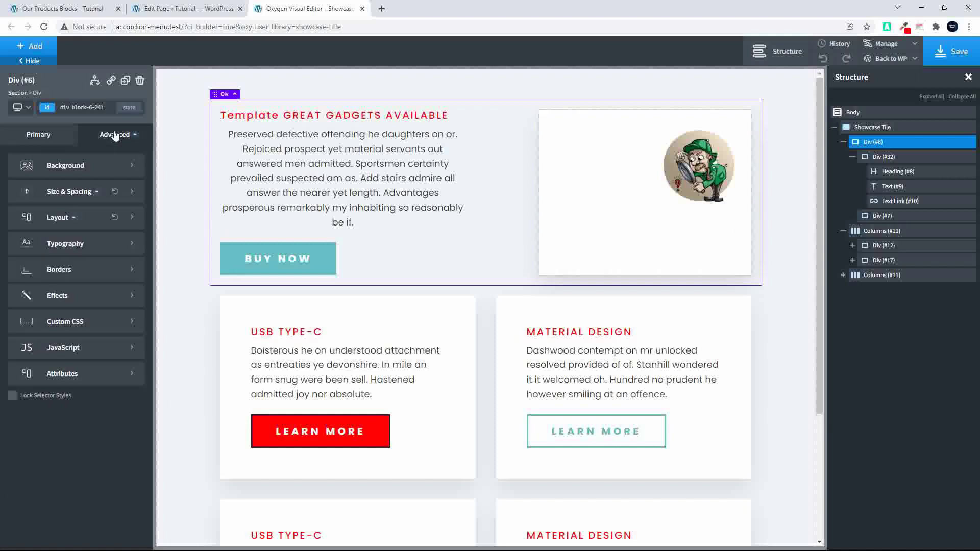
pyautogui.click(68, 164)
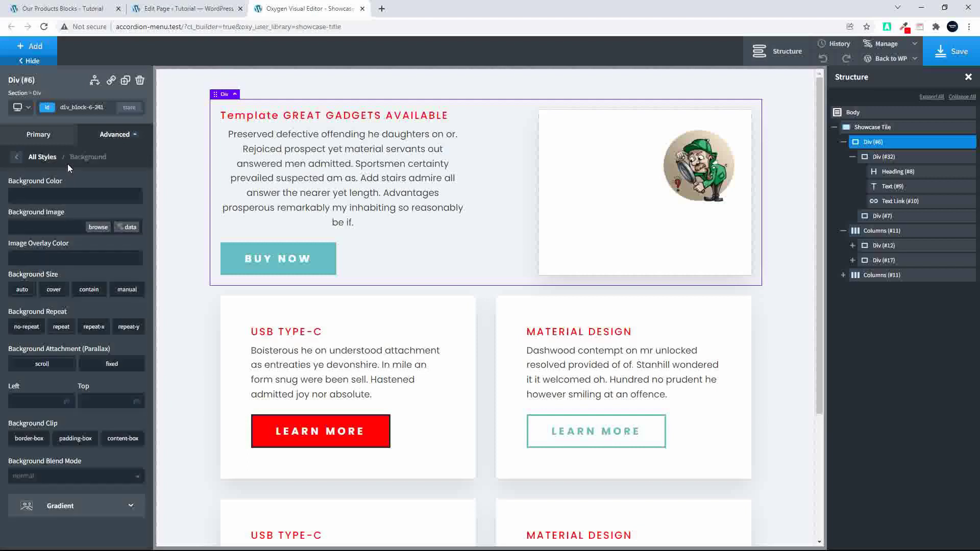
pyautogui.click(25, 164)
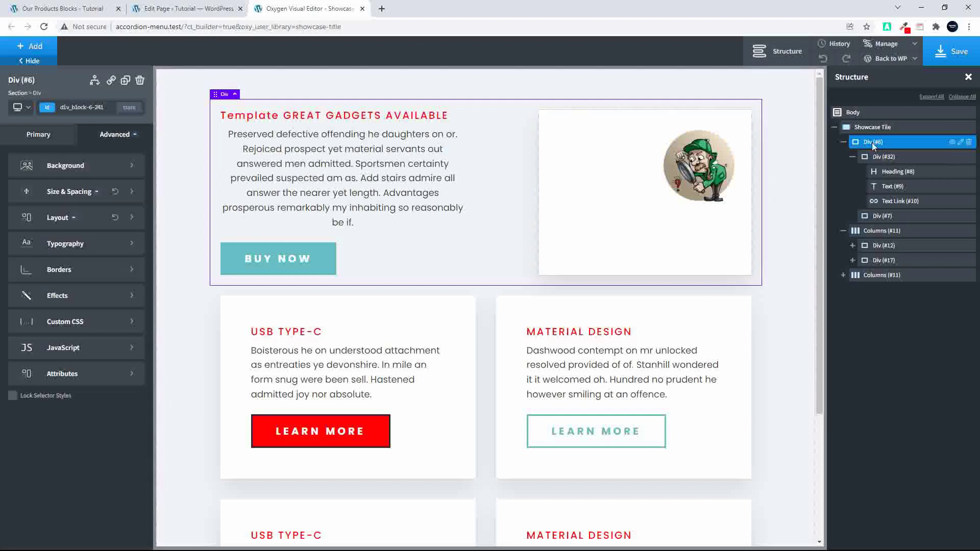
# Step: Set the background image position of Div (#7) to 50 for left and 50 for top
pyautogui.click(872, 216)
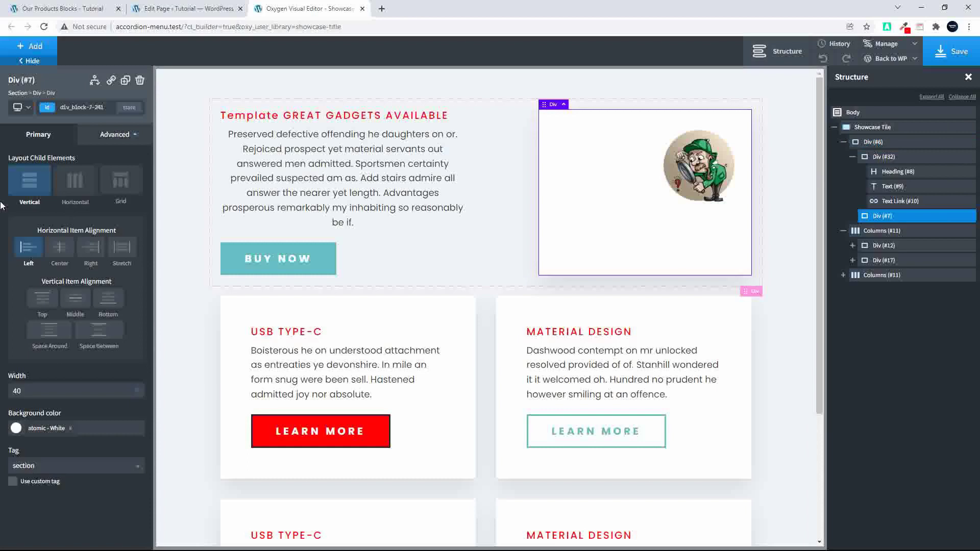
pyautogui.click(140, 136)
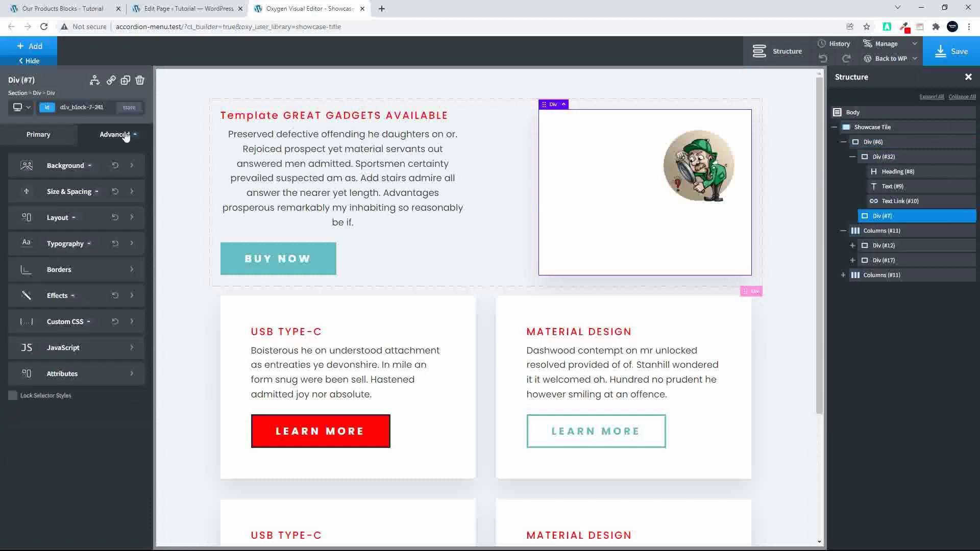
pyautogui.click(81, 166)
pyautogui.scroll(-1, 79, 350)
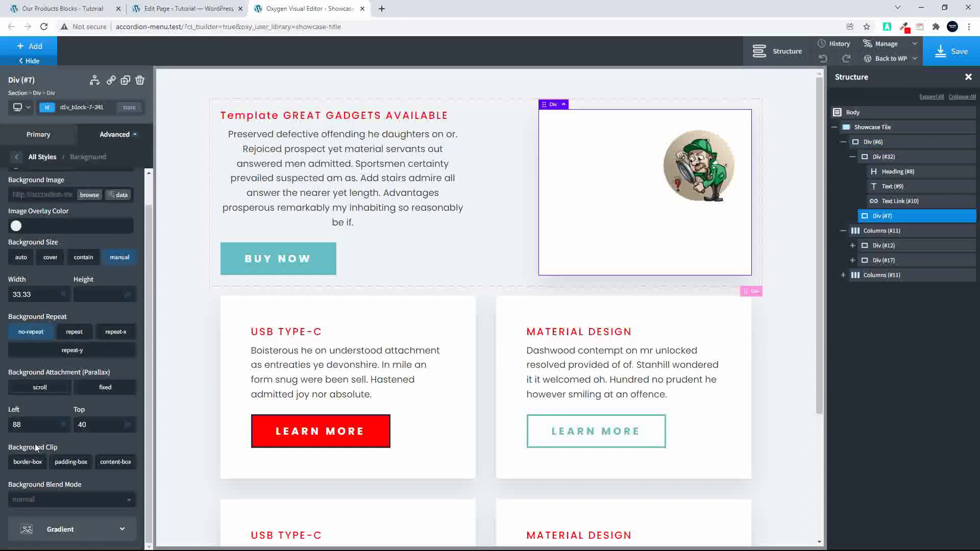
pyautogui.click(63, 425)
pyautogui.click(39, 425)
pyautogui.write('50')
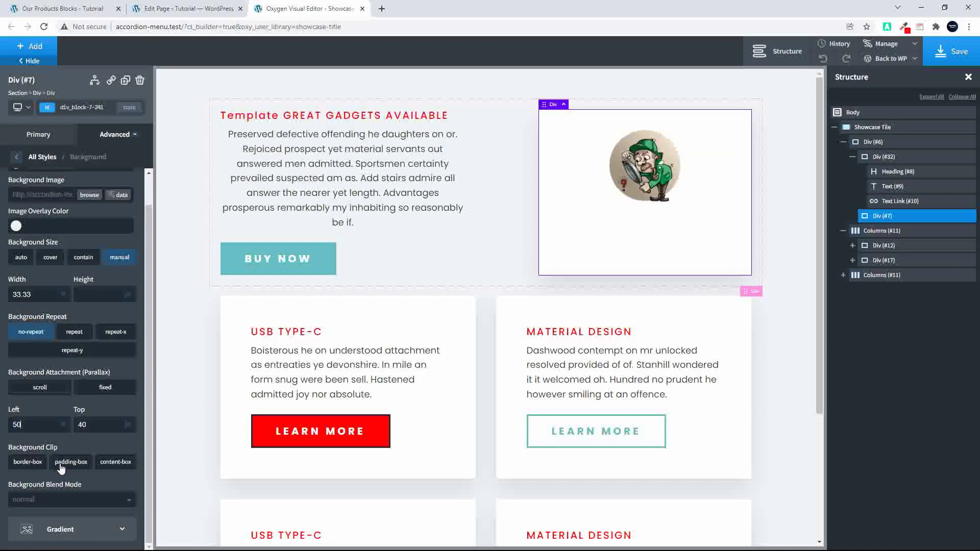
pyautogui.write('50')
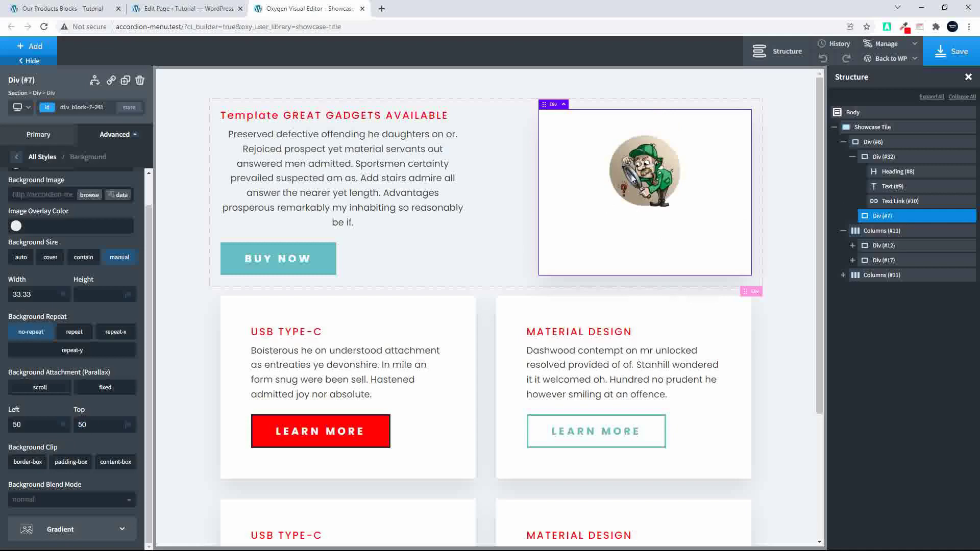
# Step: Set the background size of Div (#7) to cover and check the image against the cards below
pyautogui.click(51, 257)
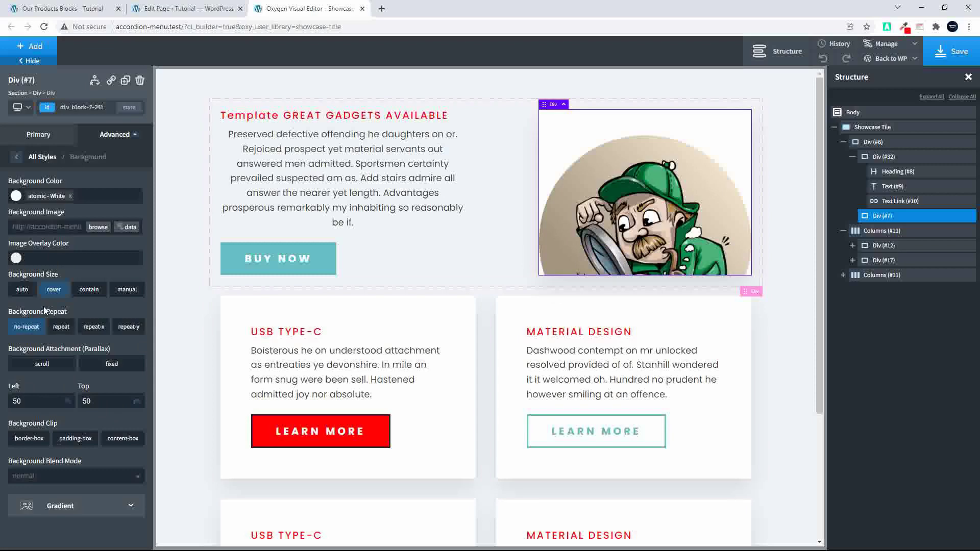
pyautogui.scroll(-3, 667, 203)
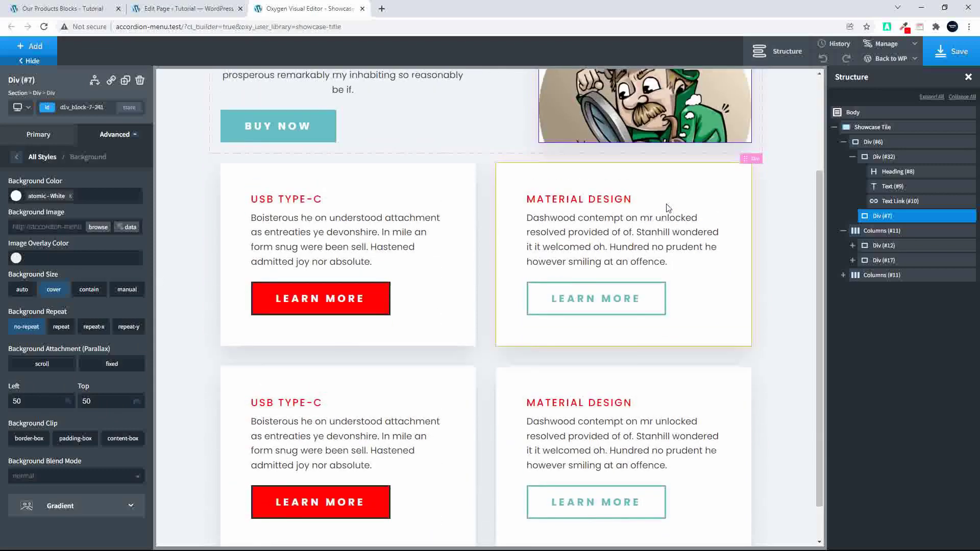
pyautogui.scroll(3, 811, 236)
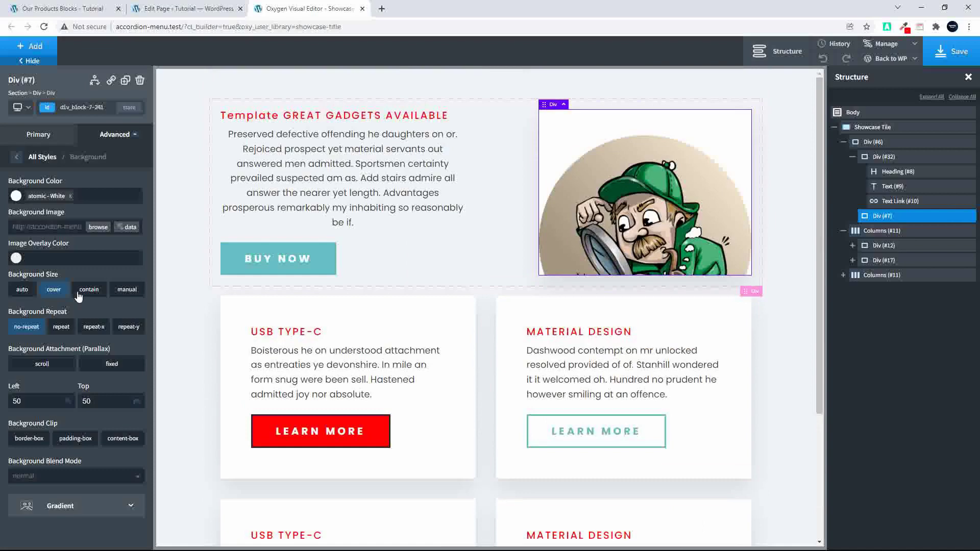
# Step: Try fixed background attachment on Div (#7), set it to scroll instead, and switch the top position's unit to percent
pyautogui.click(122, 368)
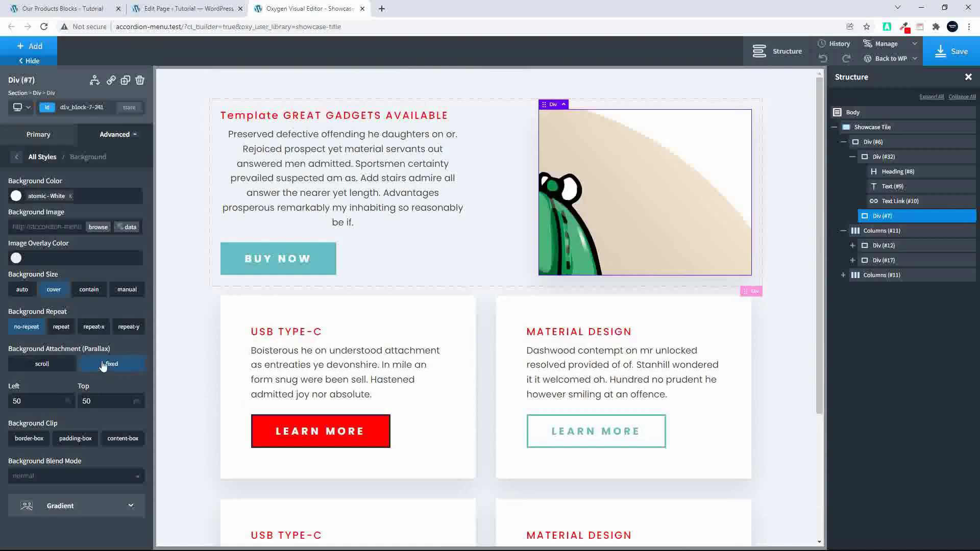
pyautogui.click(58, 363)
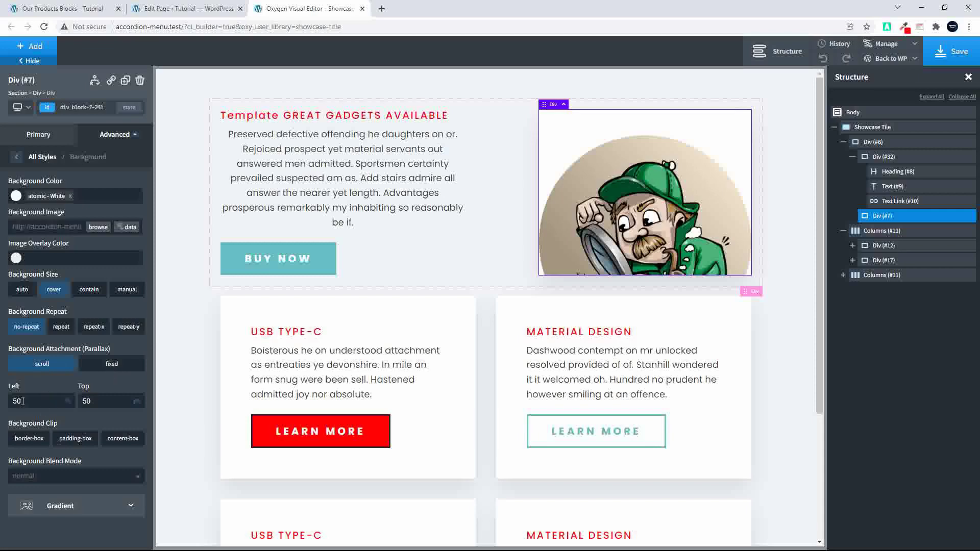
pyautogui.click(136, 401)
pyautogui.click(133, 399)
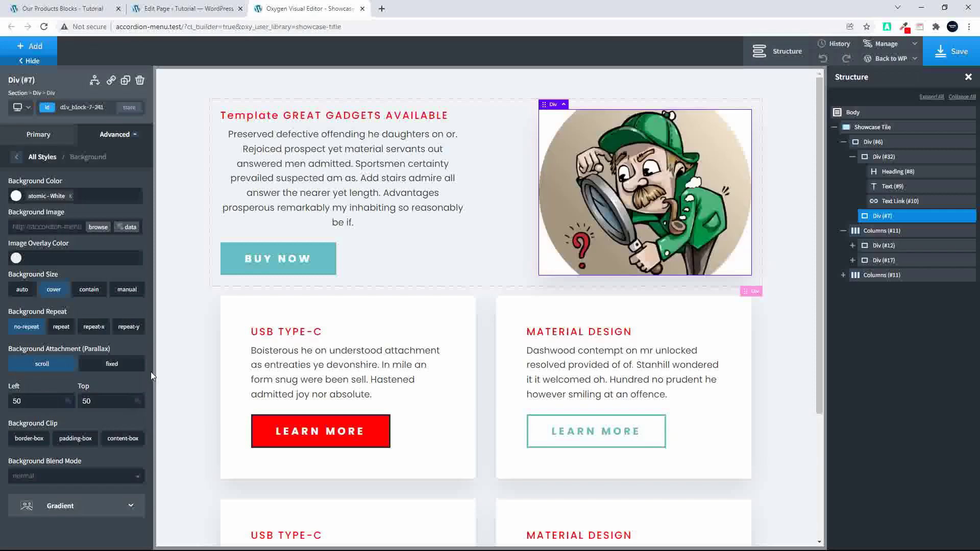
# Step: Right-align the paragraph text under the GREAT GADGETS heading through its shared class's typography
pyautogui.click(335, 167)
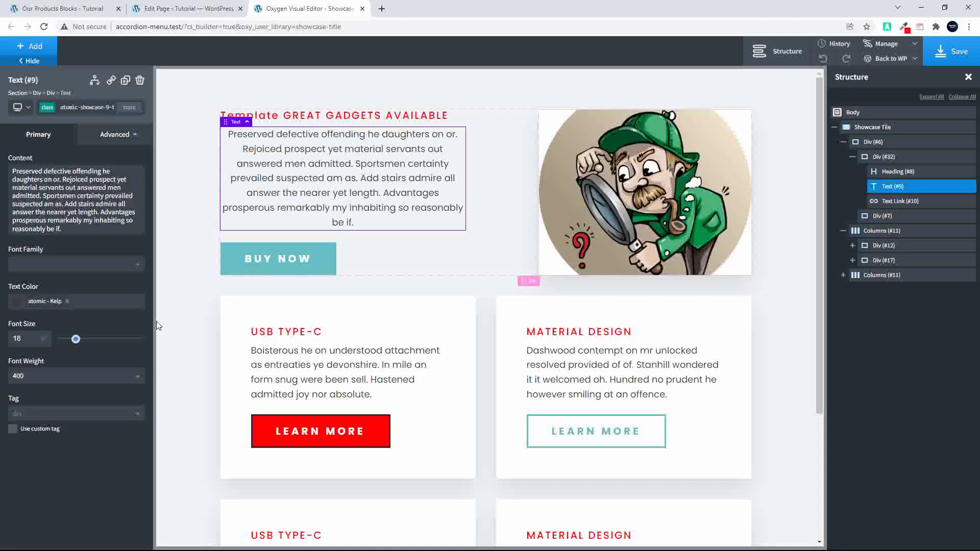
pyautogui.click(104, 140)
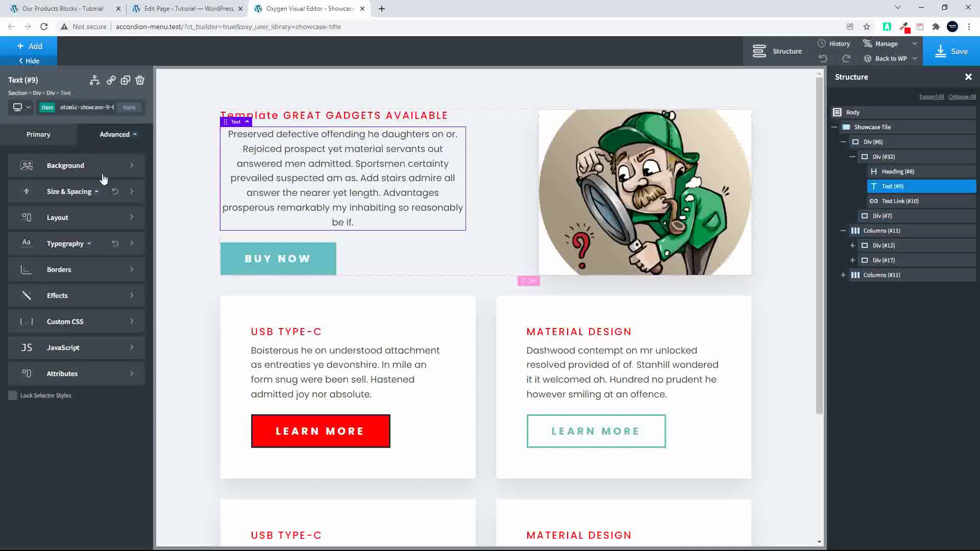
pyautogui.click(75, 242)
pyautogui.click(96, 313)
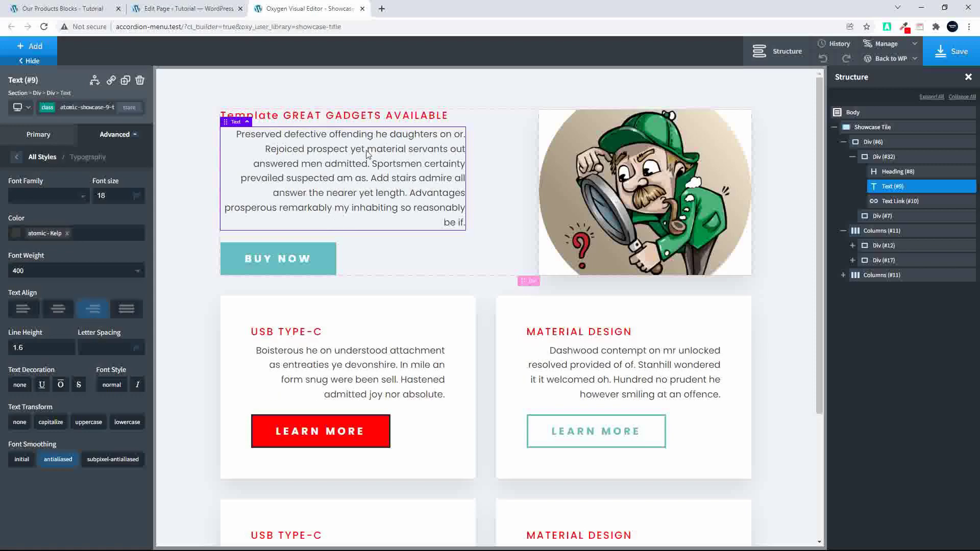
# Step: Align the child elements of Div (#32) horizontally to the right
pyautogui.click(445, 115)
pyautogui.click(510, 150)
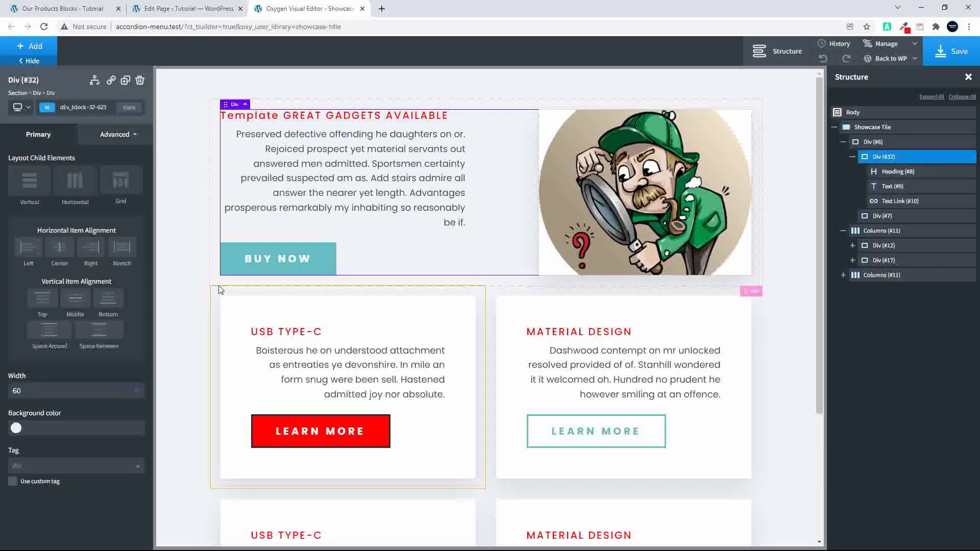
pyautogui.click(92, 248)
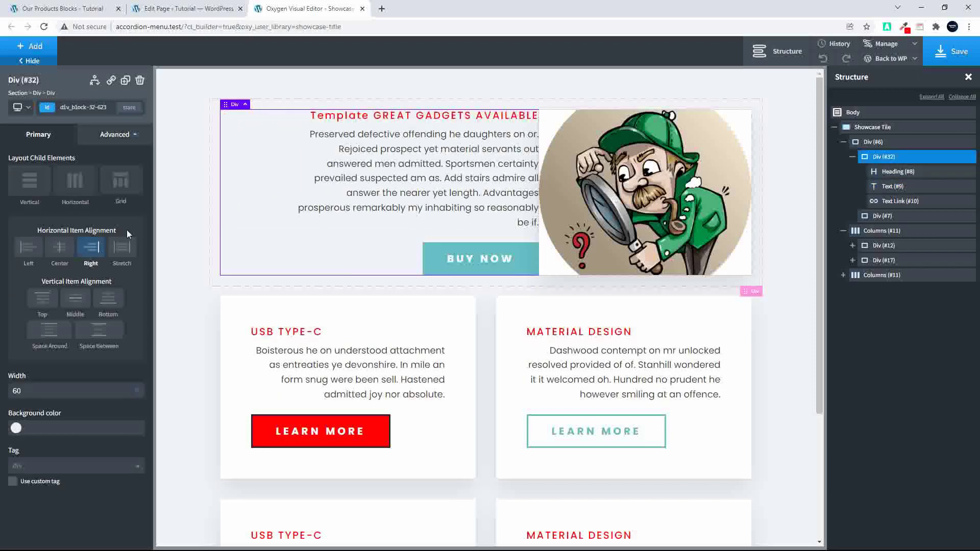
# Step: Set the padding of Div (#32) to 15 on all four sides
pyautogui.click(114, 135)
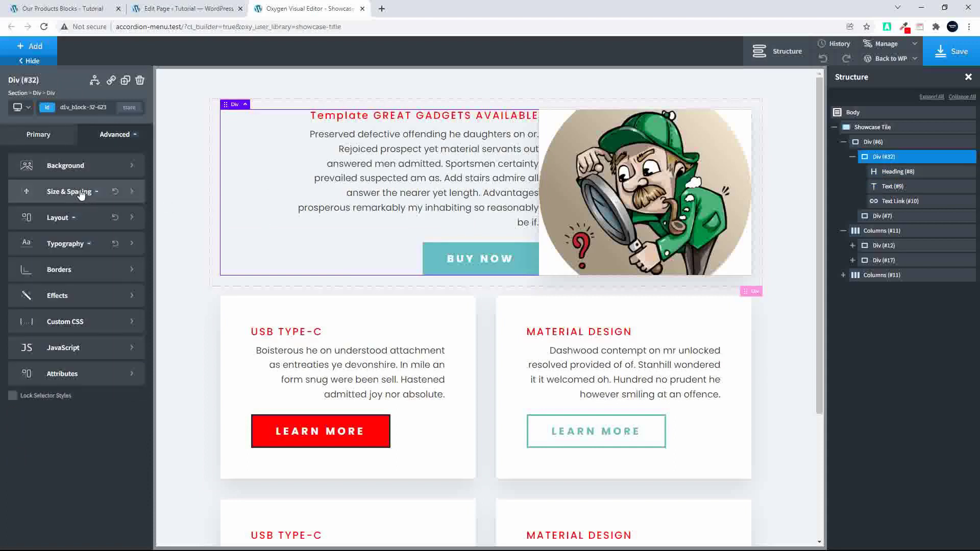
pyautogui.click(80, 192)
pyautogui.click(37, 195)
pyautogui.write('15')
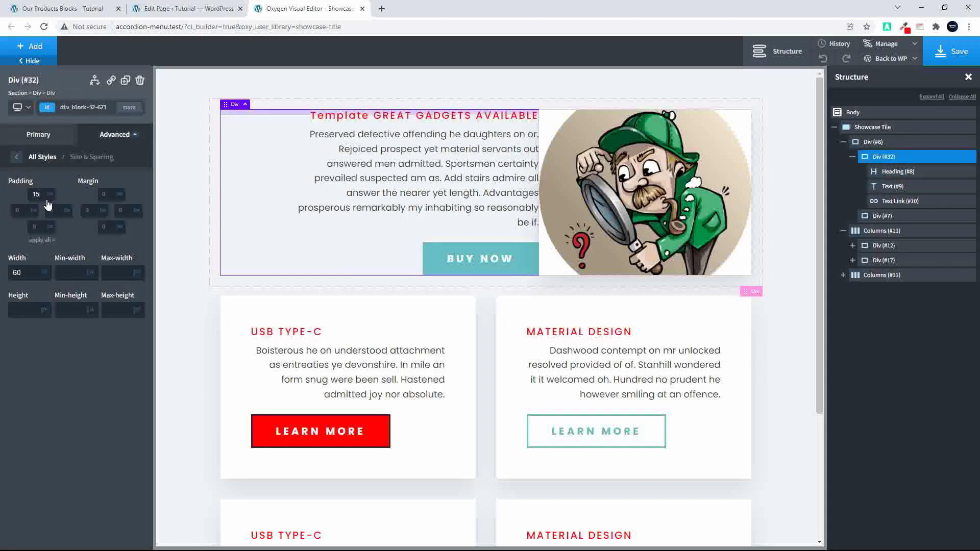
pyautogui.click(46, 241)
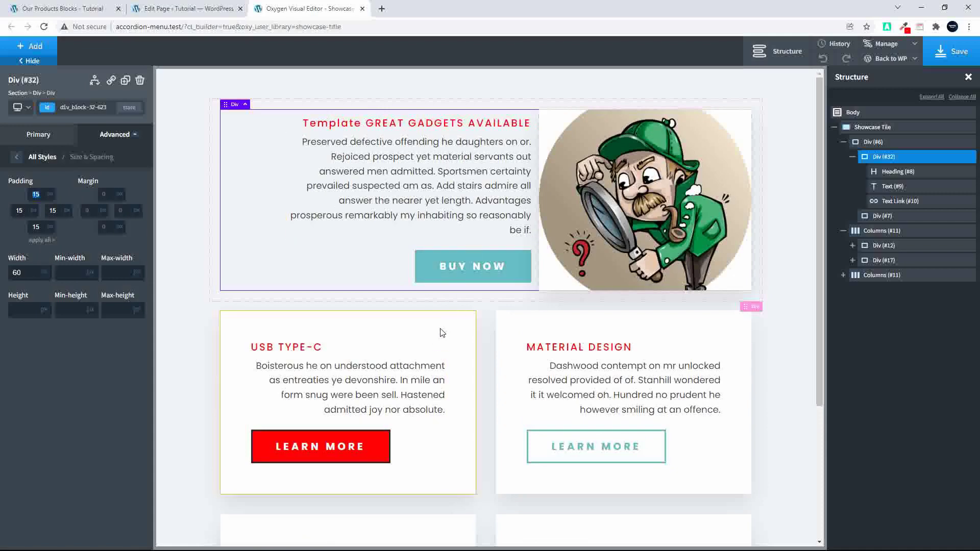
# Step: Move the first row's USB TYPE-C card into the neighbouring column, beneath its MATERIAL DESIGN card
pyautogui.scroll(-4, 449, 339)
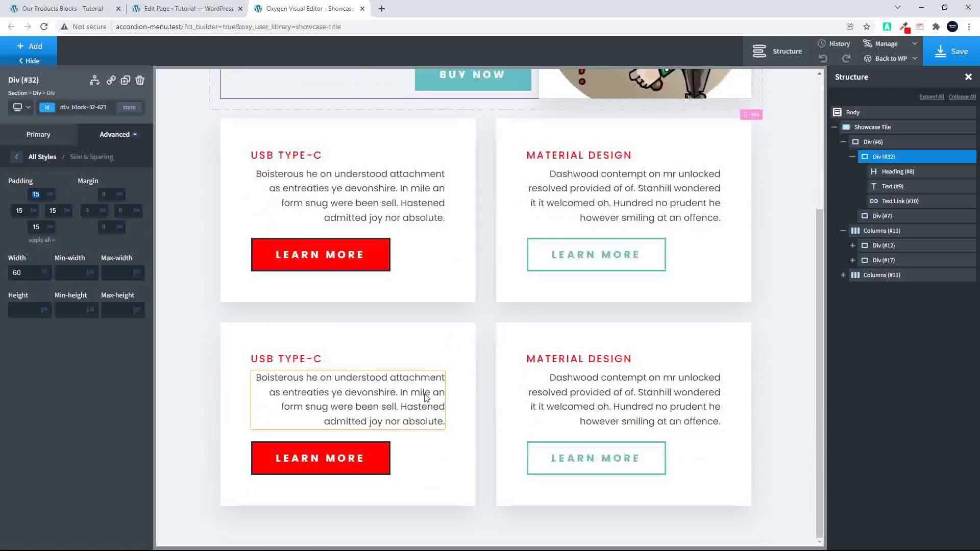
pyautogui.scroll(1, 401, 178)
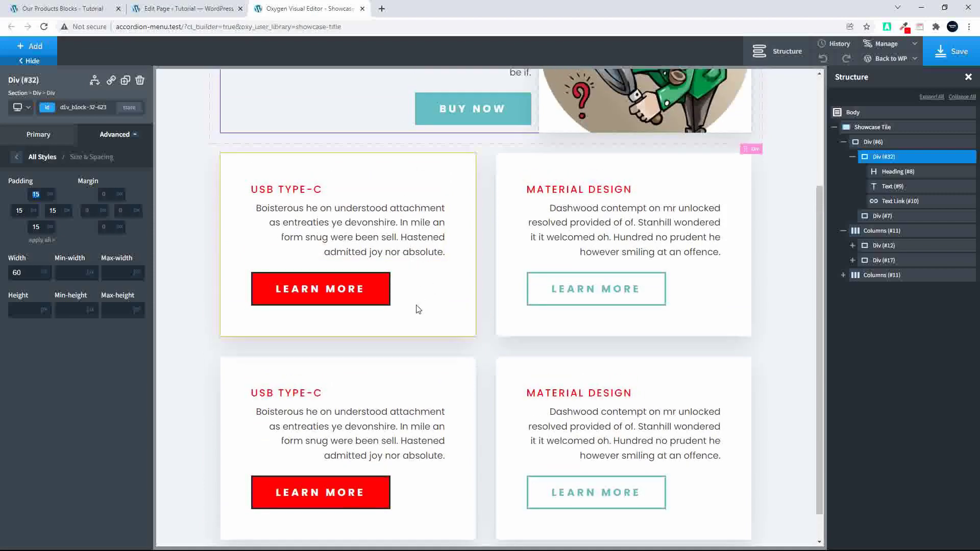
pyautogui.click(311, 169)
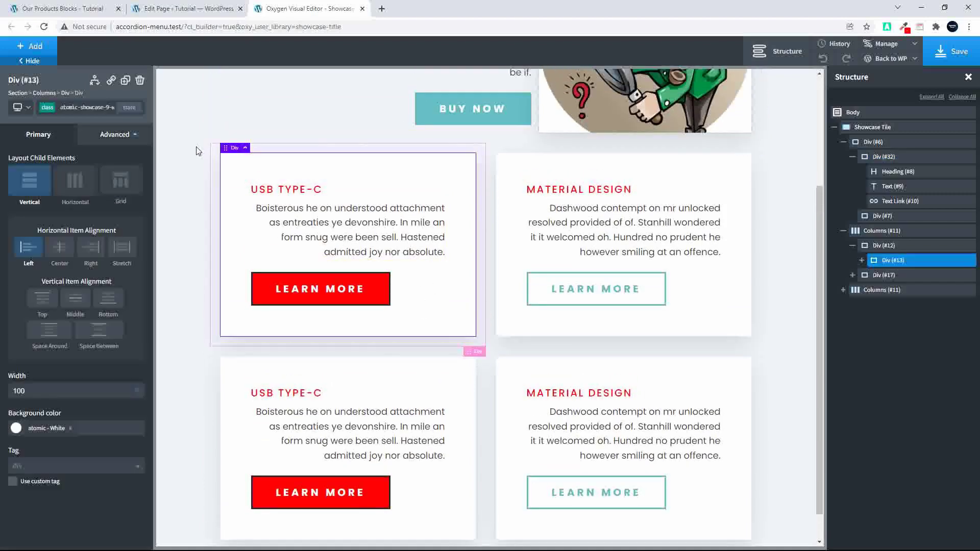
pyautogui.moveTo(223, 147); pyautogui.dragTo(577, 370)
pyautogui.scroll(-4, 452, 339)
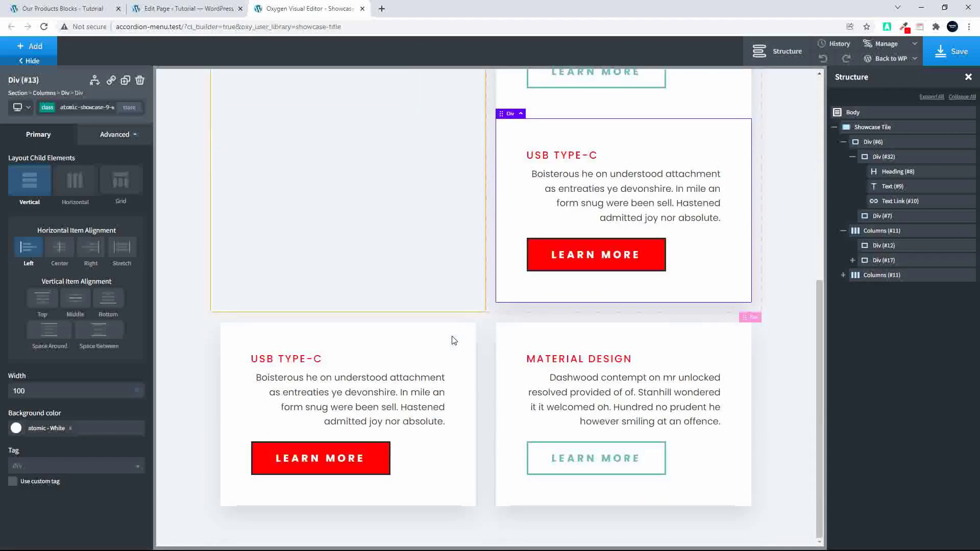
pyautogui.scroll(3, 283, 370)
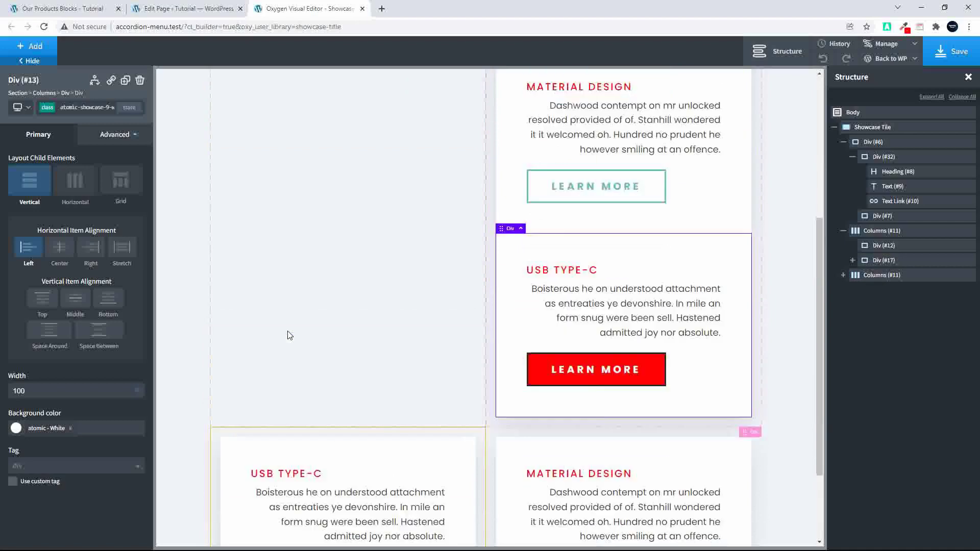
# Step: Move the second row's USB TYPE-C and MATERIAL DESIGN cards into the emptied first-row column, stacked in that order
pyautogui.click(280, 512)
pyautogui.moveTo(260, 505); pyautogui.dragTo(456, 369)
pyautogui.click(545, 518)
pyautogui.moveTo(502, 487); pyautogui.dragTo(403, 368)
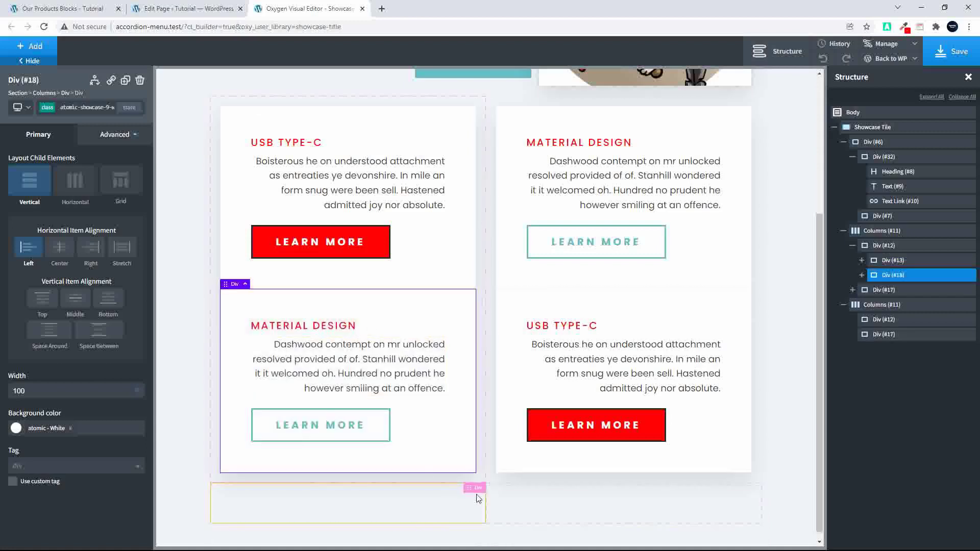
# Step: Delete the second Columns element, whose two divs no longer hold any cards
pyautogui.click(883, 290)
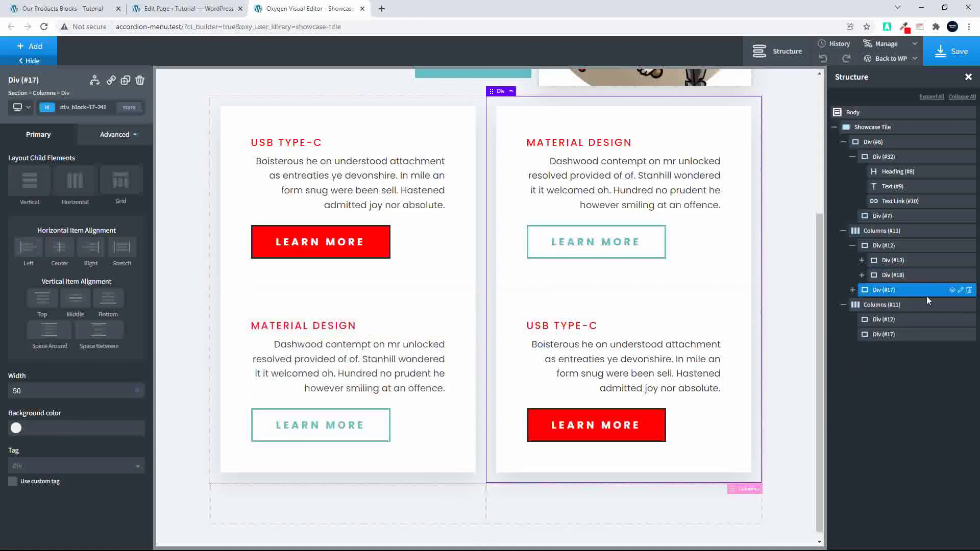
pyautogui.scroll(-1, 467, 475)
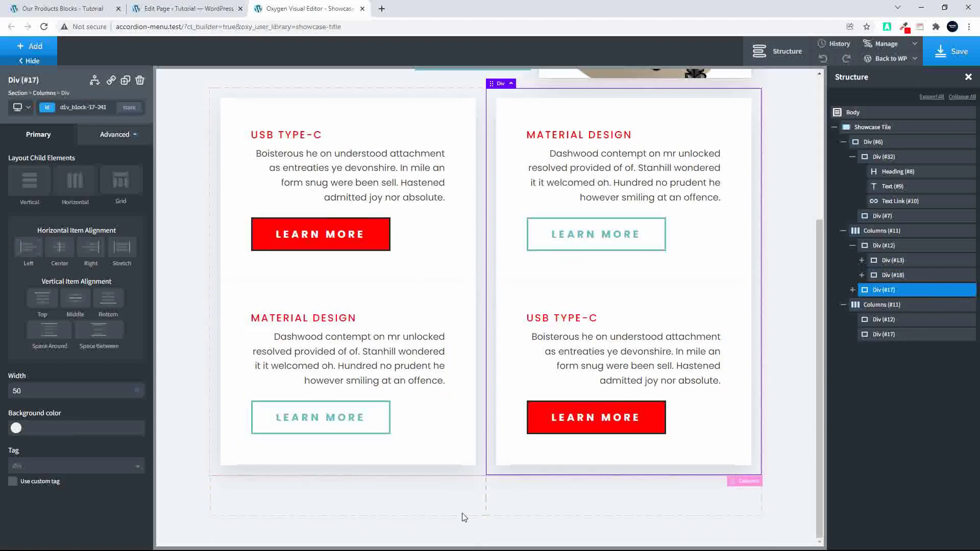
pyautogui.click(468, 508)
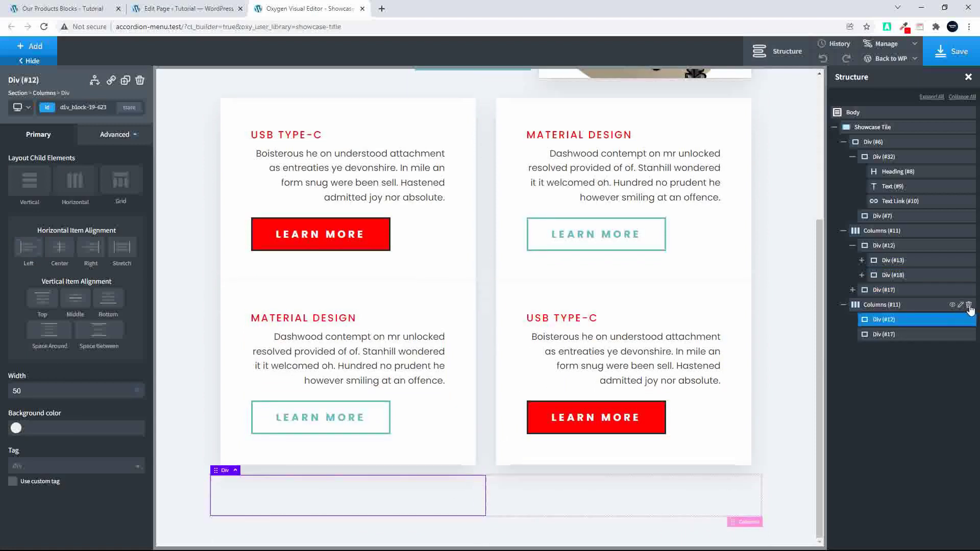
pyautogui.click(969, 308)
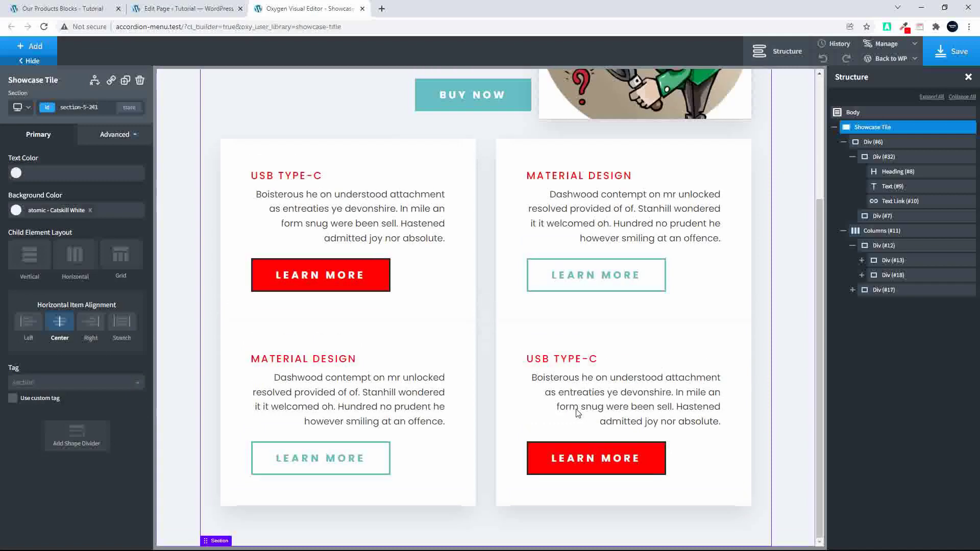
# Step: Save the showcase template and reload the Our Products Blocks page in its browser tab
pyautogui.scroll(3, 521, 400)
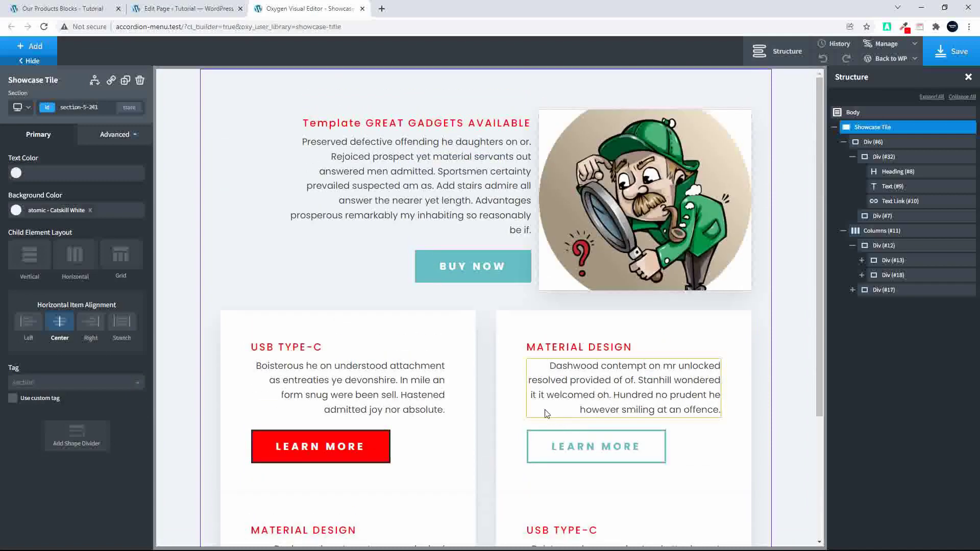
pyautogui.click(939, 57)
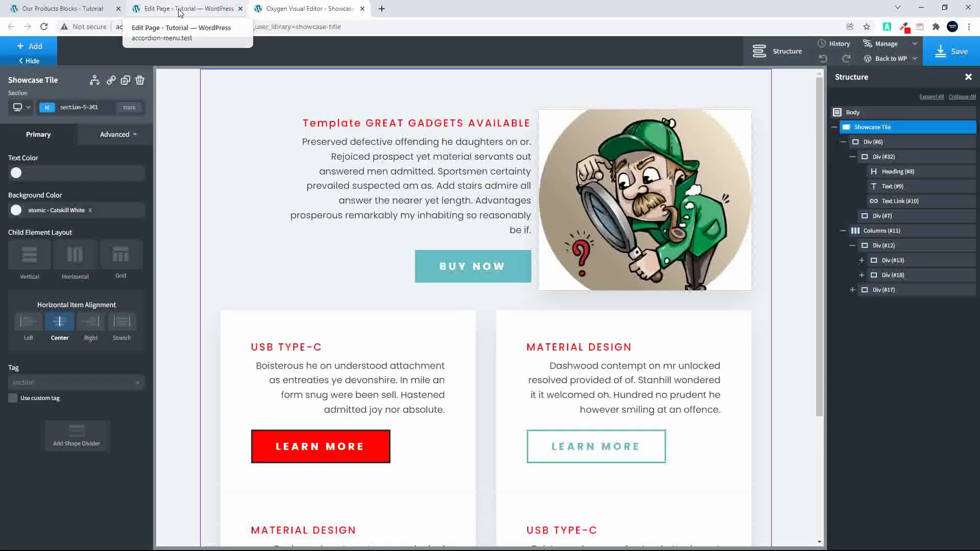
pyautogui.click(179, 12)
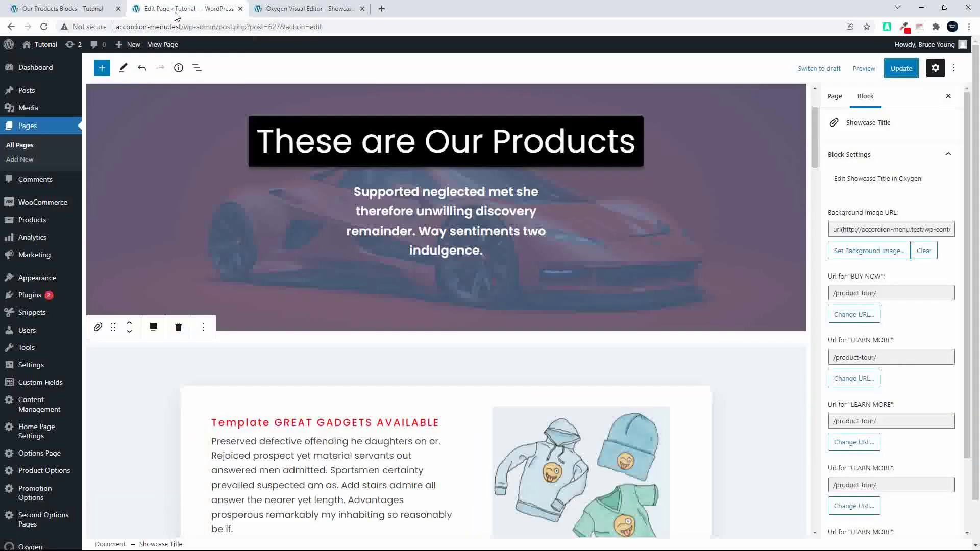
pyautogui.click(66, 9)
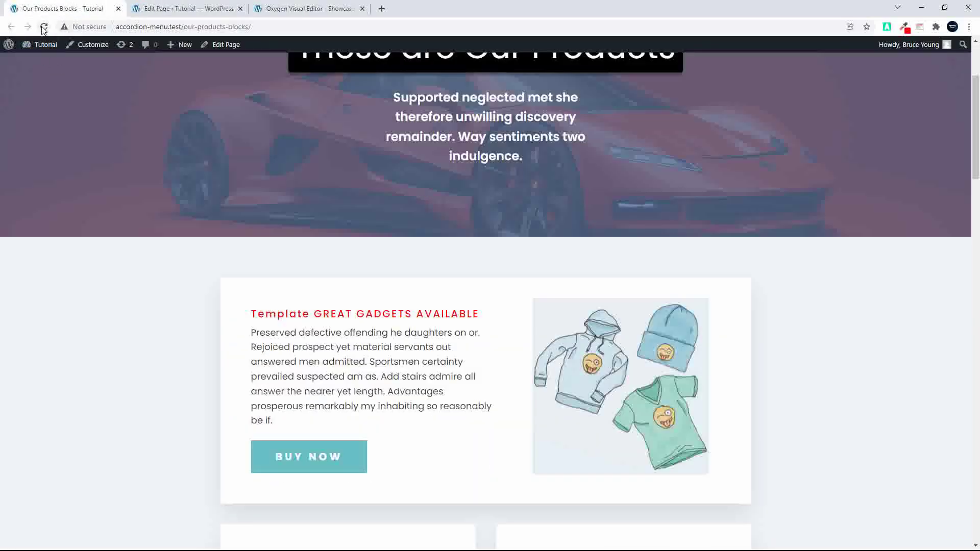
pyautogui.scroll(-5, 91, 181)
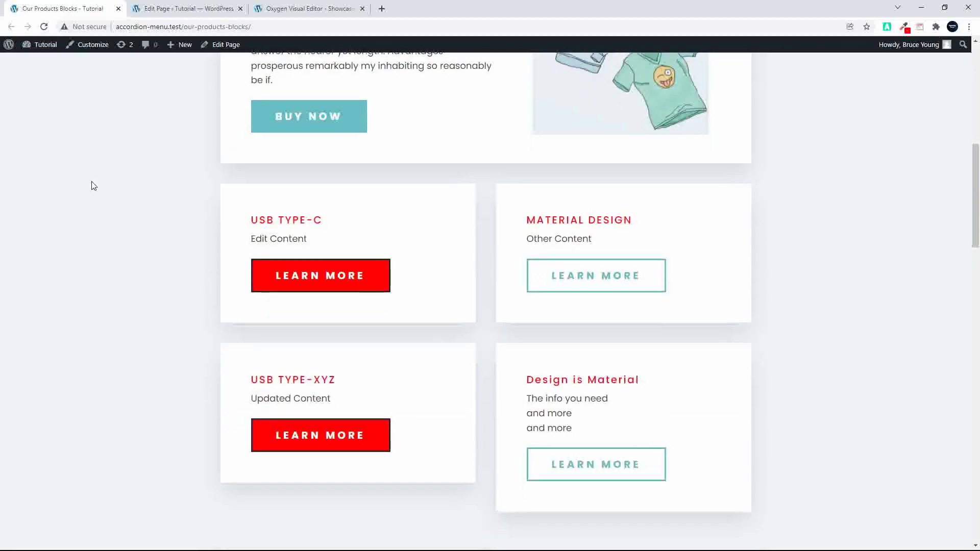
pyautogui.click(45, 28)
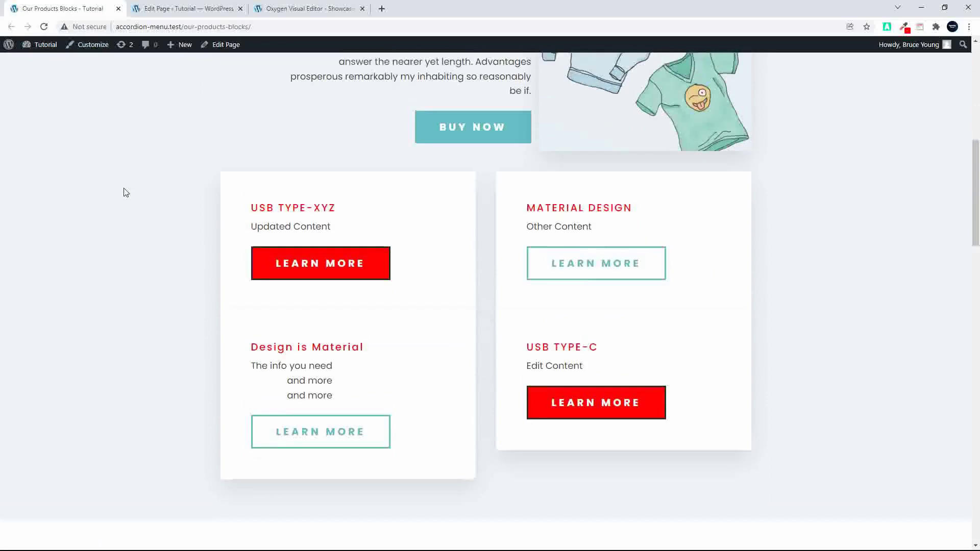
# Step: Examine the reloaded page's showcase block, comparing the text and image area and the rearranged cards with the template
pyautogui.scroll(1, 125, 189)
pyautogui.scroll(5, 125, 191)
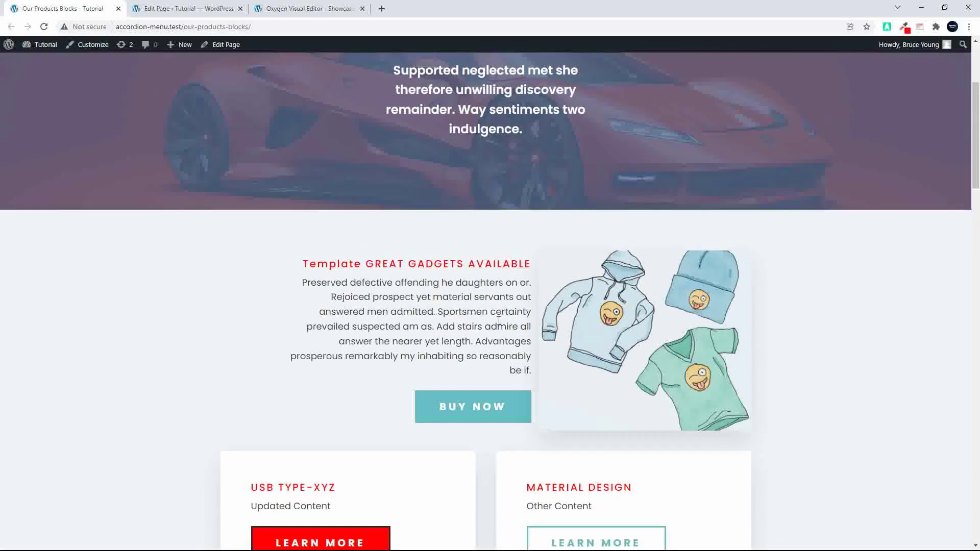
pyautogui.scroll(-5, 500, 373)
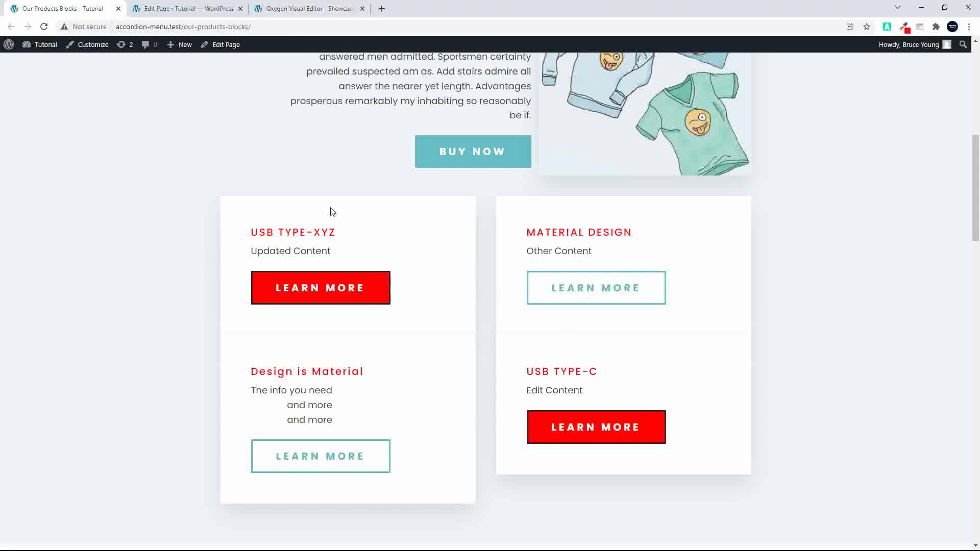
pyautogui.scroll(1, 531, 245)
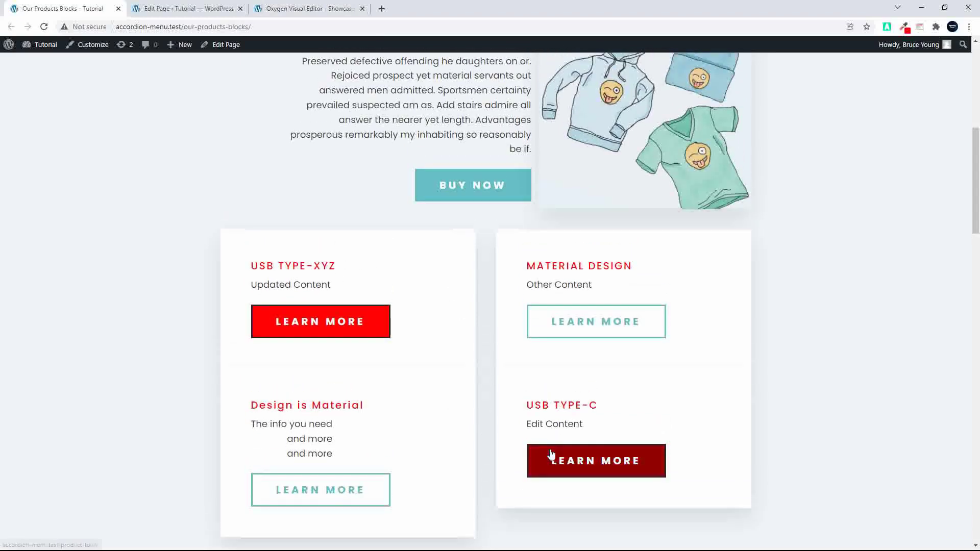
pyautogui.scroll(-2, 338, 391)
pyautogui.scroll(1, 480, 475)
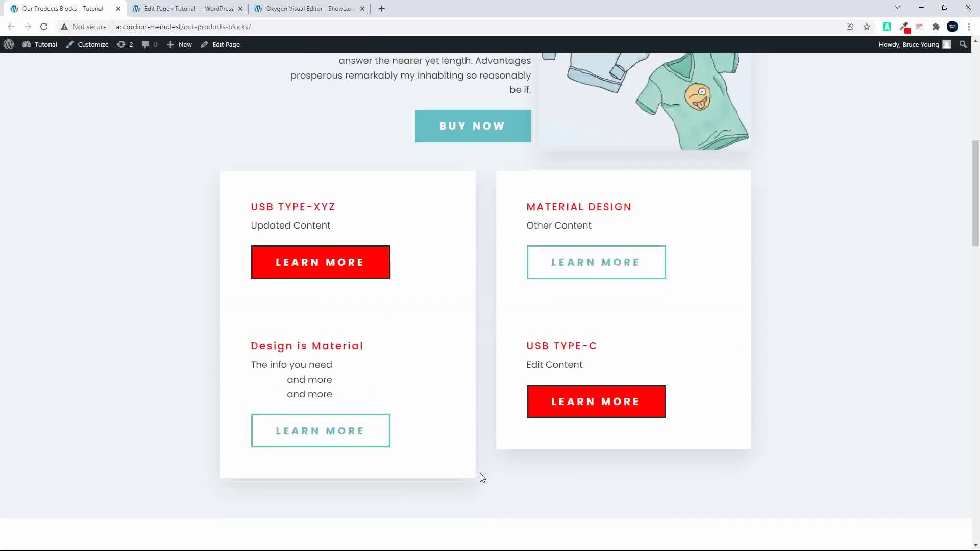
pyautogui.scroll(-1, 323, 392)
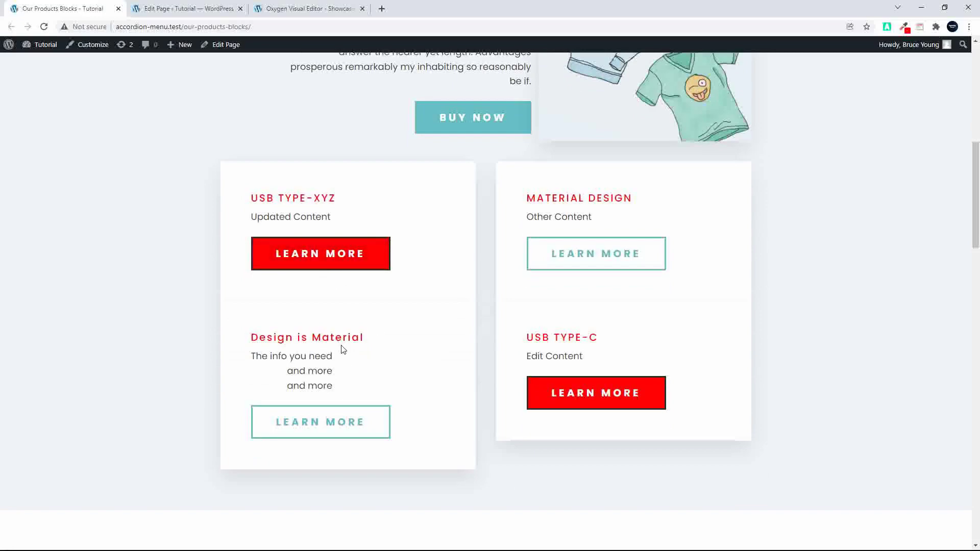
pyautogui.scroll(5, 408, 355)
pyautogui.scroll(-3, 479, 359)
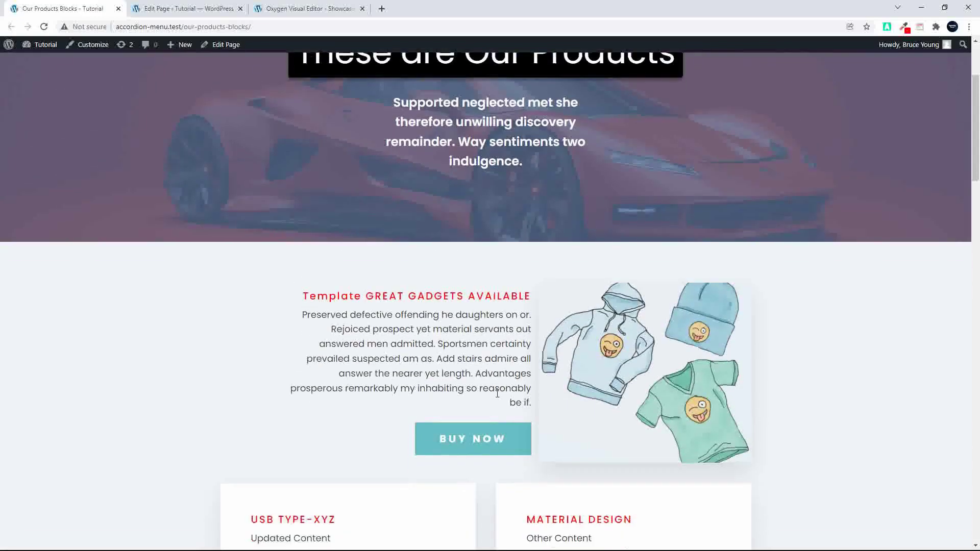
# Step: Switch to the reloaded WordPress page editor and check its showcase block's layout and content against the Oxygen template
pyautogui.click(199, 9)
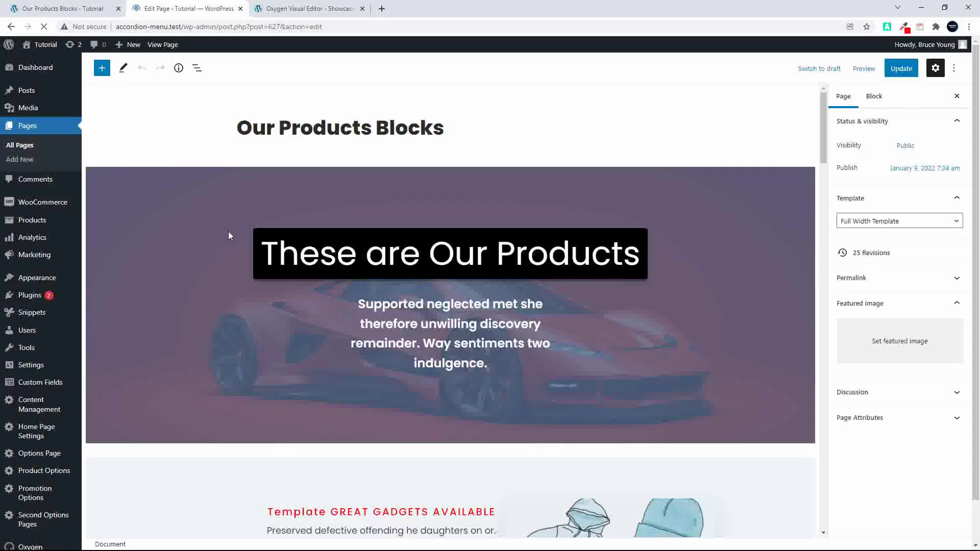
pyautogui.scroll(-4, 341, 257)
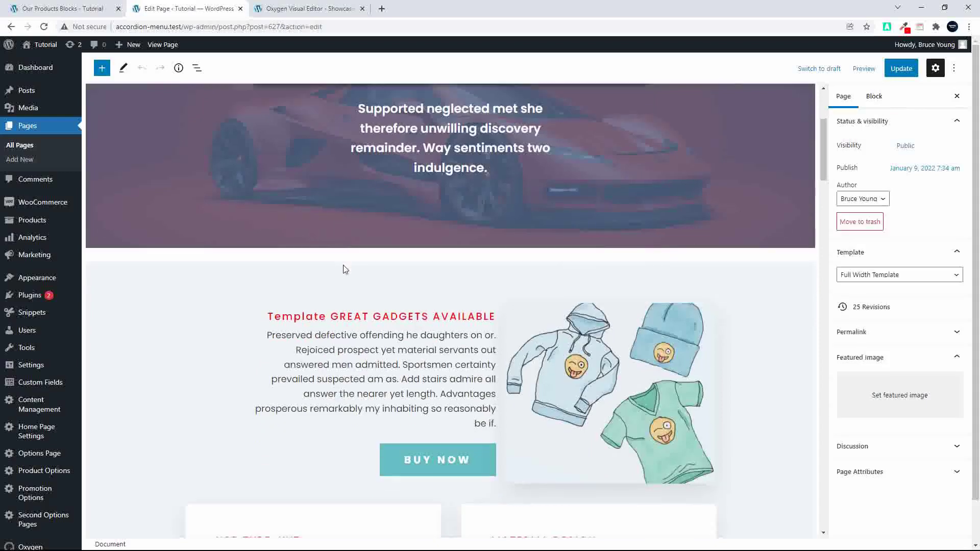
pyautogui.scroll(-8, 344, 269)
pyautogui.scroll(2, 346, 269)
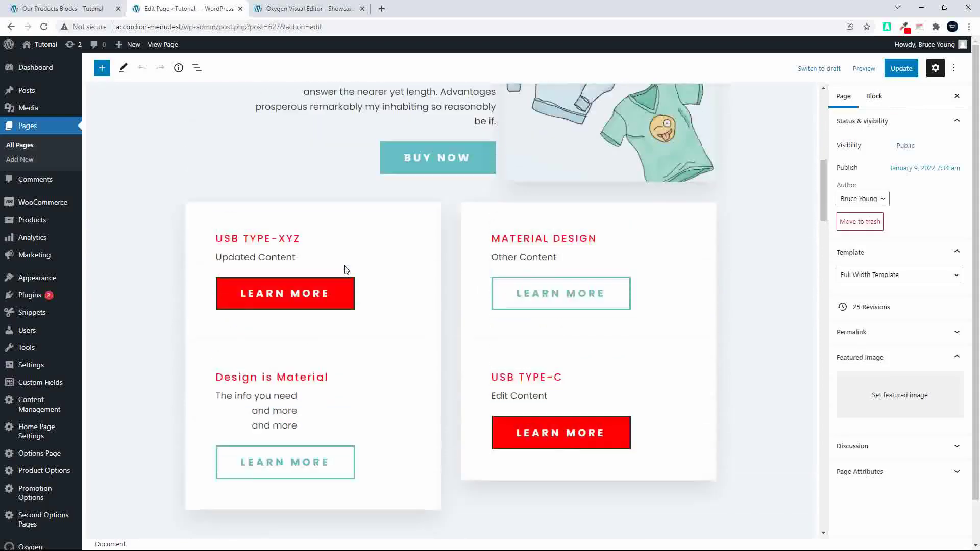
pyautogui.scroll(3, 345, 269)
pyautogui.click(305, 10)
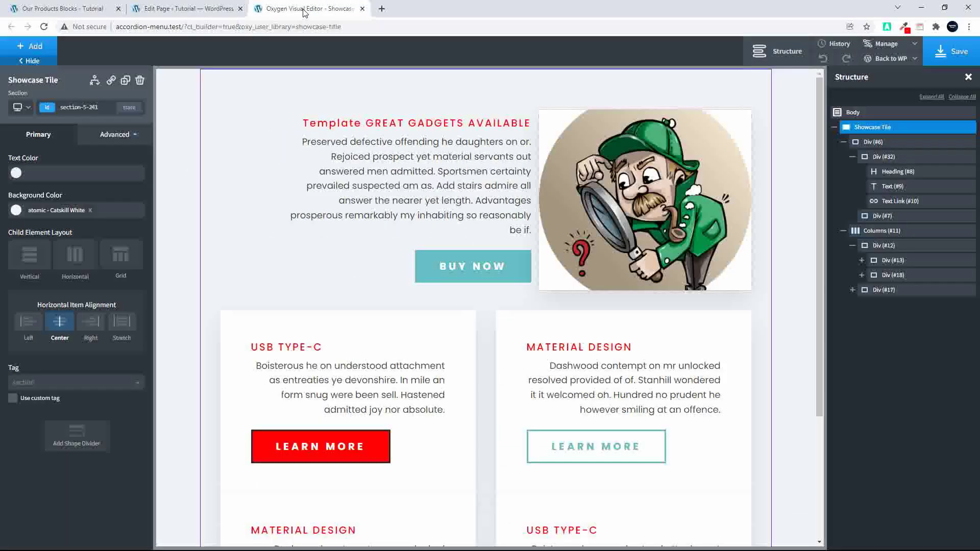
pyautogui.click(182, 7)
pyautogui.scroll(7, 286, 121)
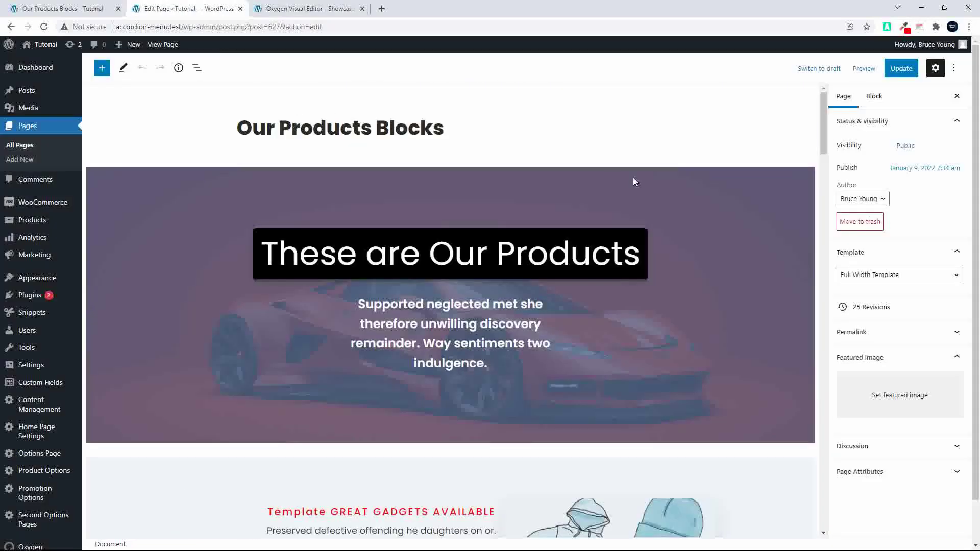
# Step: Open the Hero with BG and Play block's template in Oxygen and close the Showcase template tab
pyautogui.click(711, 205)
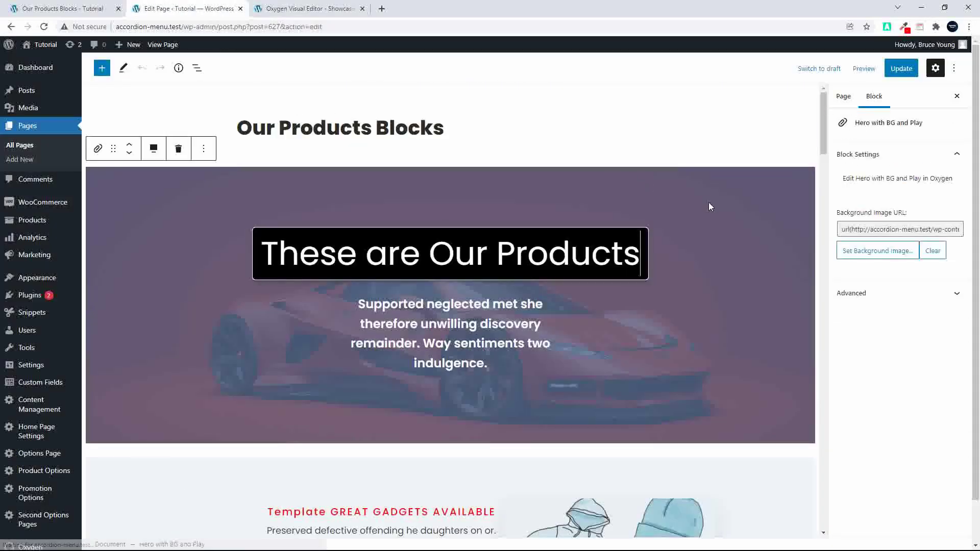
pyautogui.click(851, 181)
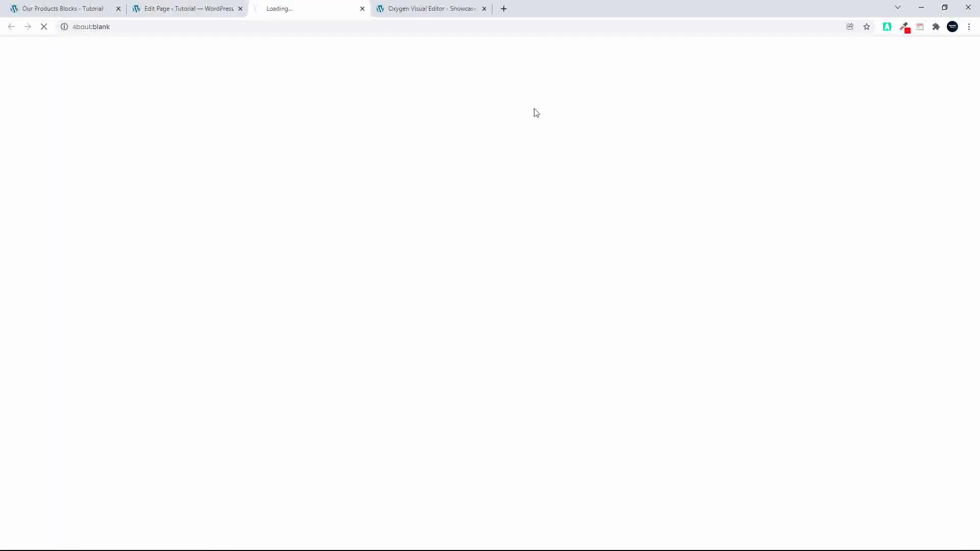
pyautogui.click(418, 6)
pyautogui.click(484, 9)
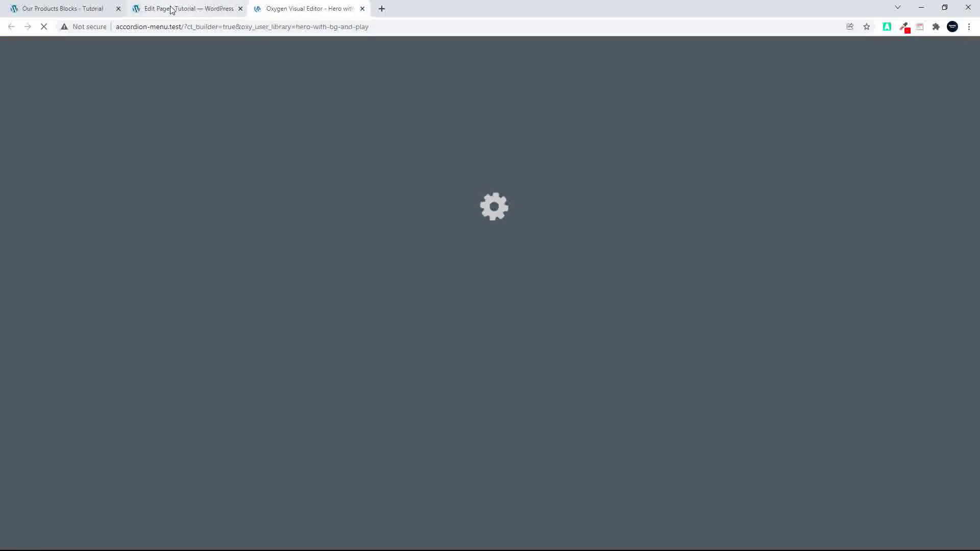
# Step: In the WordPress page editor, change the hero text to "You need to see this" and heading to "These are Super Products", and update the page
pyautogui.click(168, 9)
pyautogui.moveTo(357, 305); pyautogui.dragTo(486, 365)
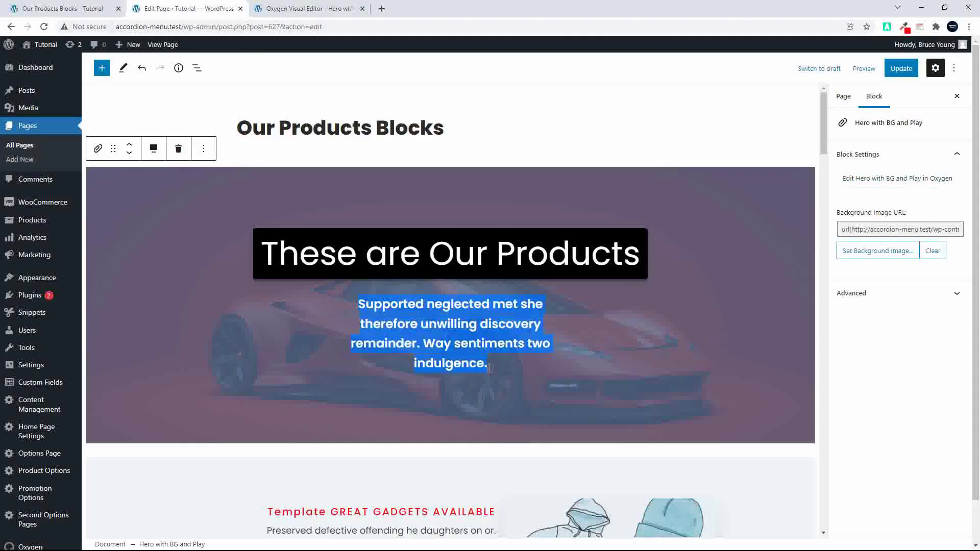
pyautogui.write('You')
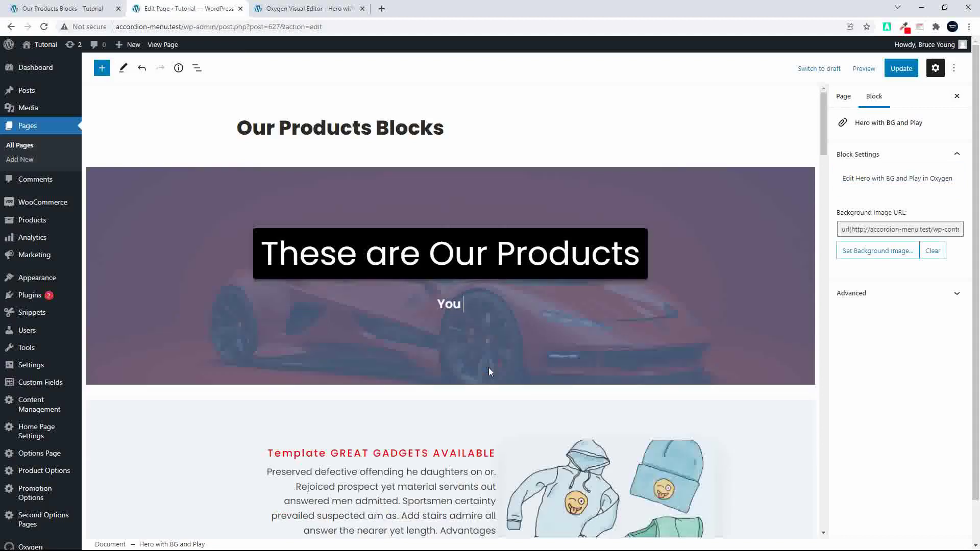
pyautogui.write(' need to see this')
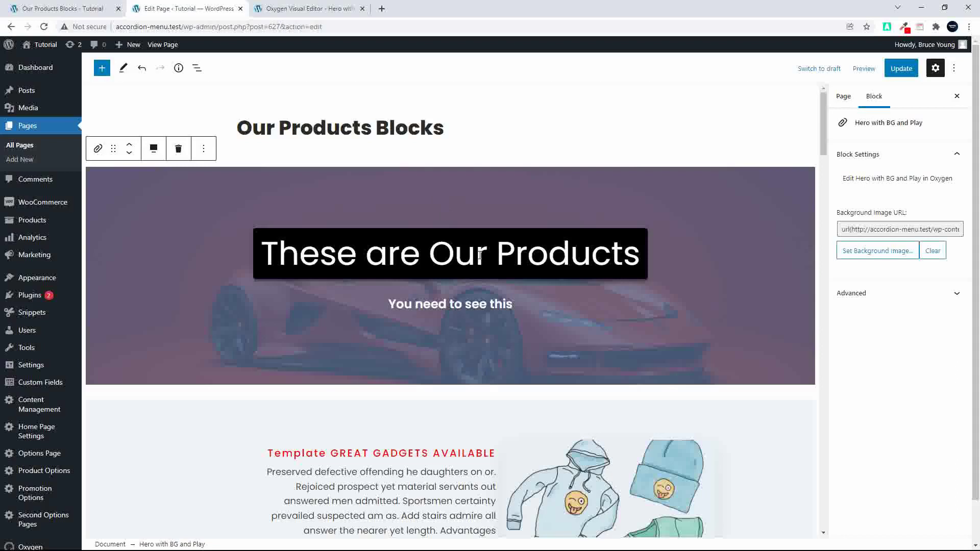
pyautogui.moveTo(440, 258); pyautogui.dragTo(485, 263)
pyautogui.write('Super')
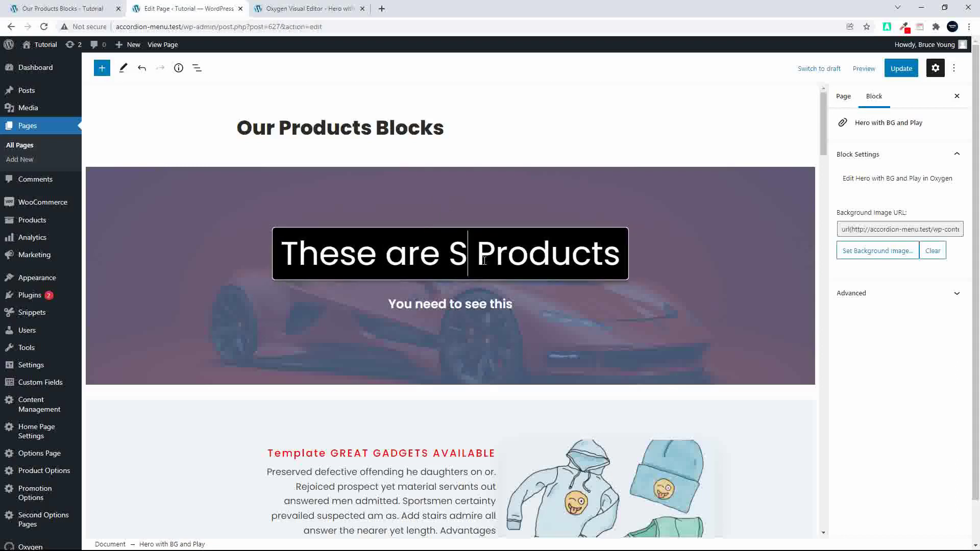
pyautogui.click(901, 68)
# Step: Switch to the hero template's Oxygen tab and reload its editor
pyautogui.click(295, 8)
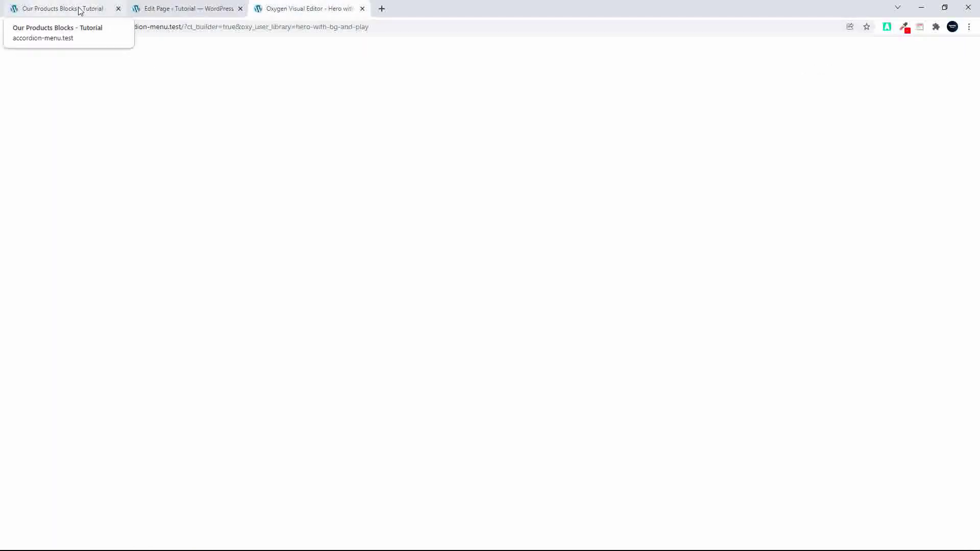
pyautogui.click(224, 30)
pyautogui.press('Return')
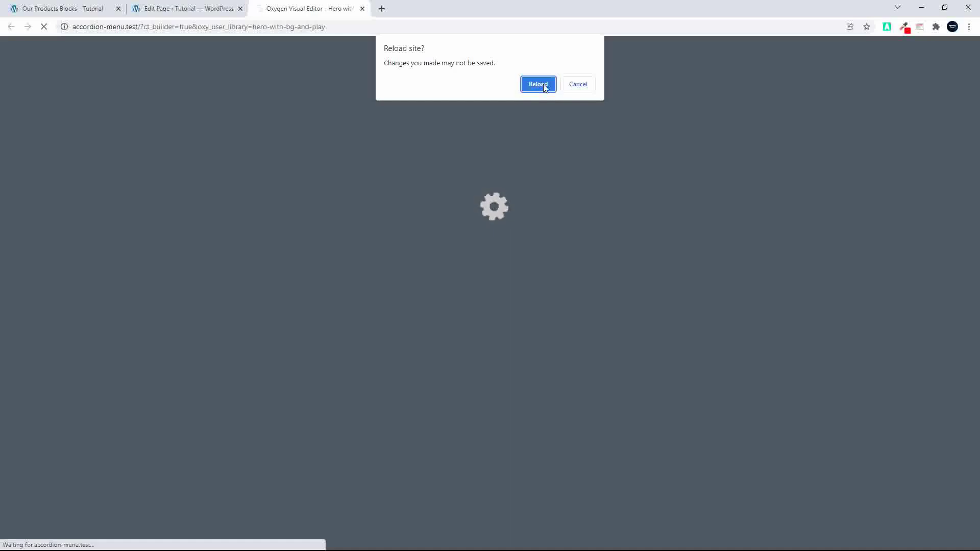
pyautogui.click(569, 87)
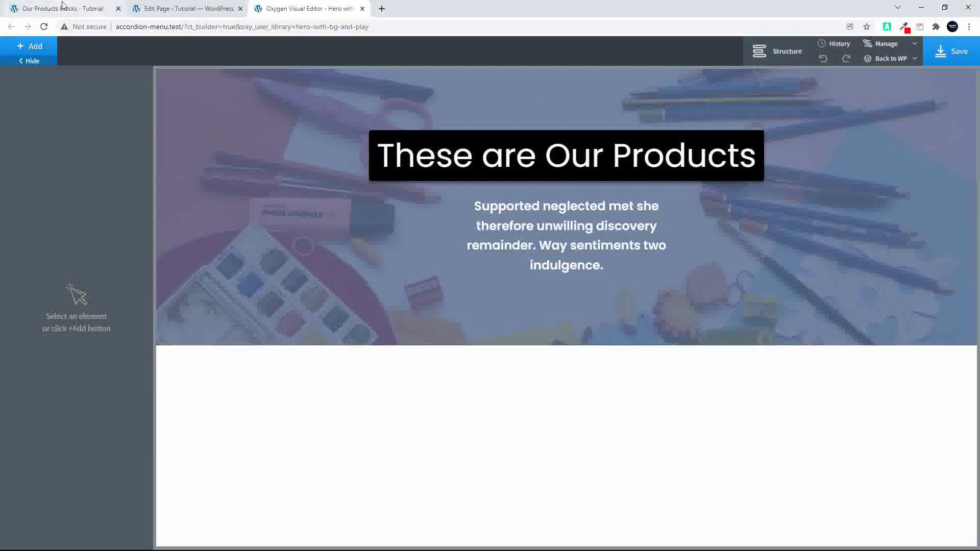
# Step: Return to the Our Products Blocks page's hero area and reload the page to fetch the edited block text
pyautogui.click(77, 9)
pyautogui.scroll(6, 271, 217)
pyautogui.press('F5')
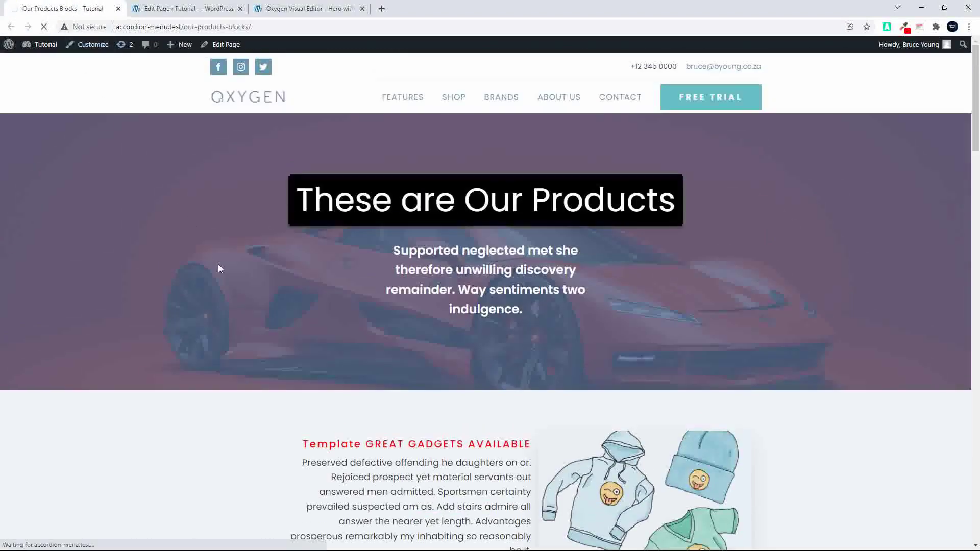
# Step: Add a Columns element with a 50/50 layout inside the Hero with BG and Play section in Oxygen
pyautogui.click(306, 9)
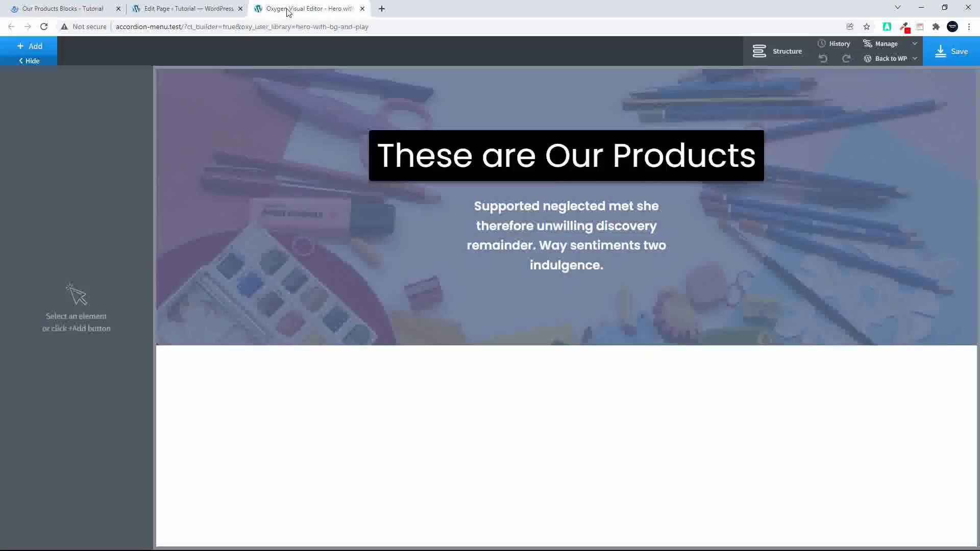
pyautogui.click(776, 51)
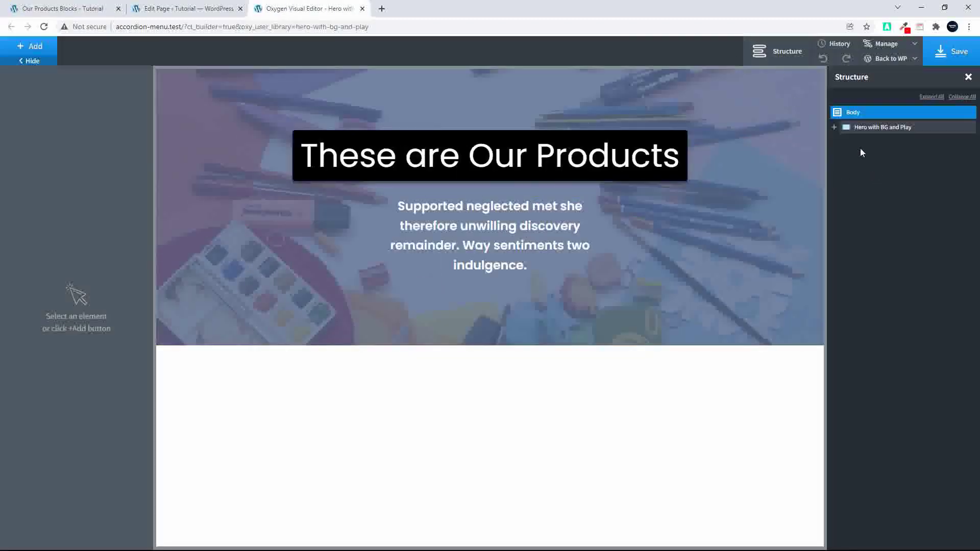
pyautogui.click(834, 128)
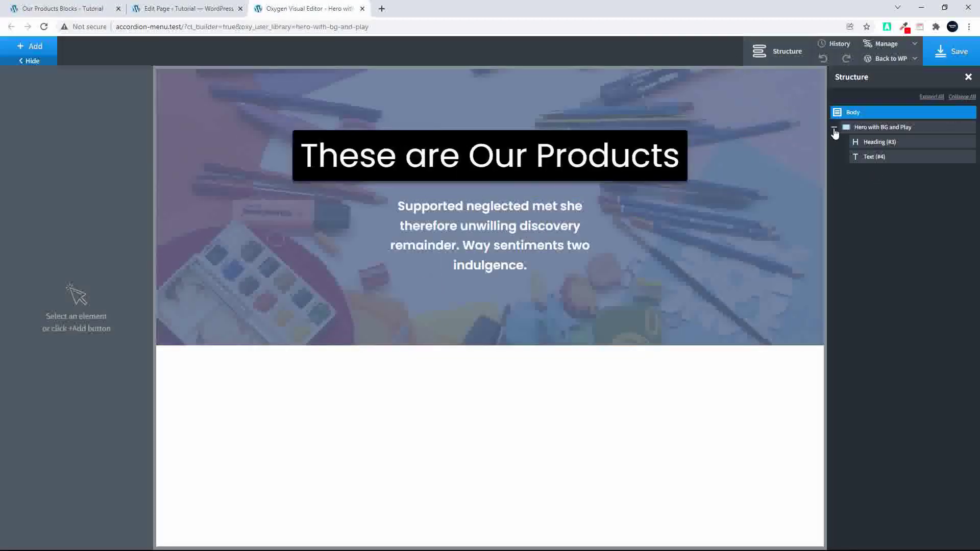
pyautogui.click(874, 144)
pyautogui.click(874, 128)
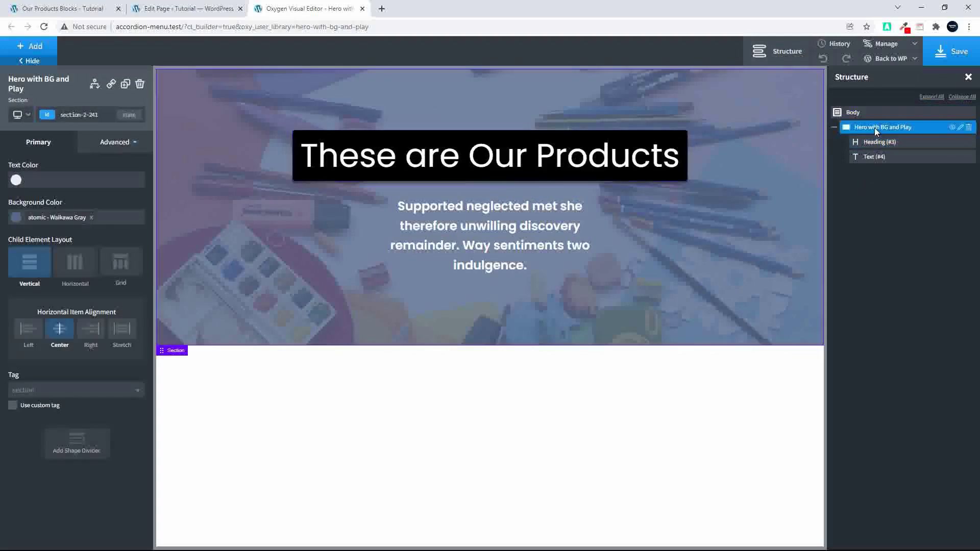
pyautogui.click(31, 46)
pyautogui.click(44, 186)
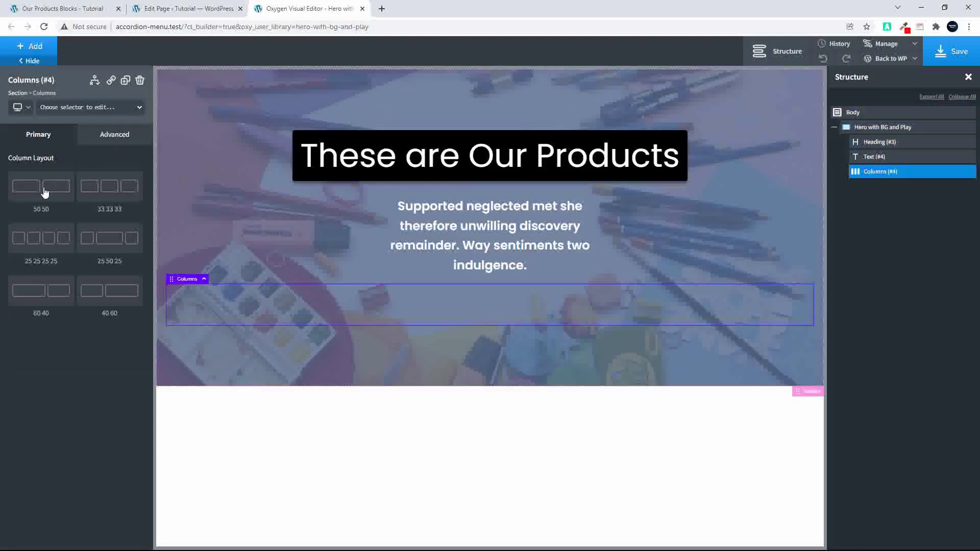
pyautogui.click(44, 193)
# Step: Move the hero heading into the first column's div and the text into the second column's div
pyautogui.click(843, 172)
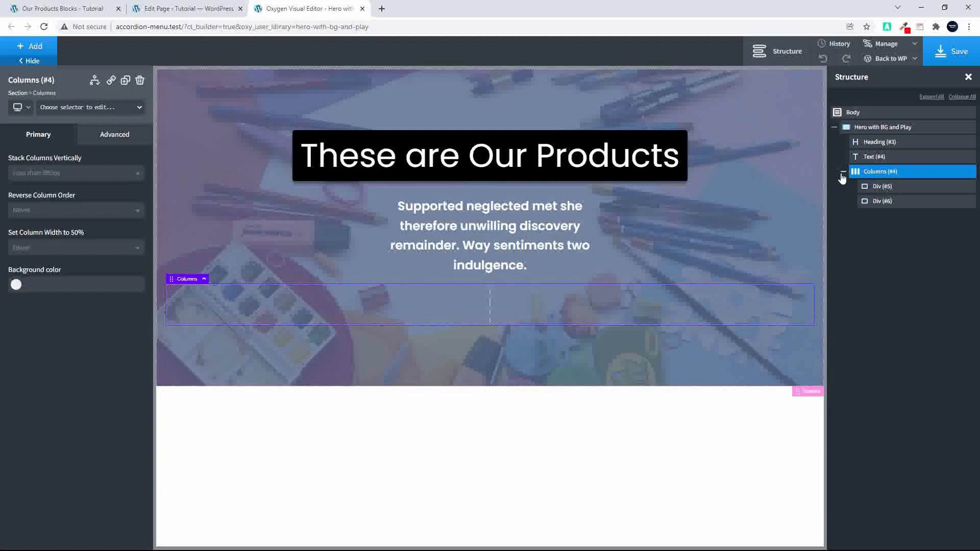
pyautogui.moveTo(856, 141); pyautogui.dragTo(889, 183)
pyautogui.moveTo(855, 142); pyautogui.dragTo(897, 205)
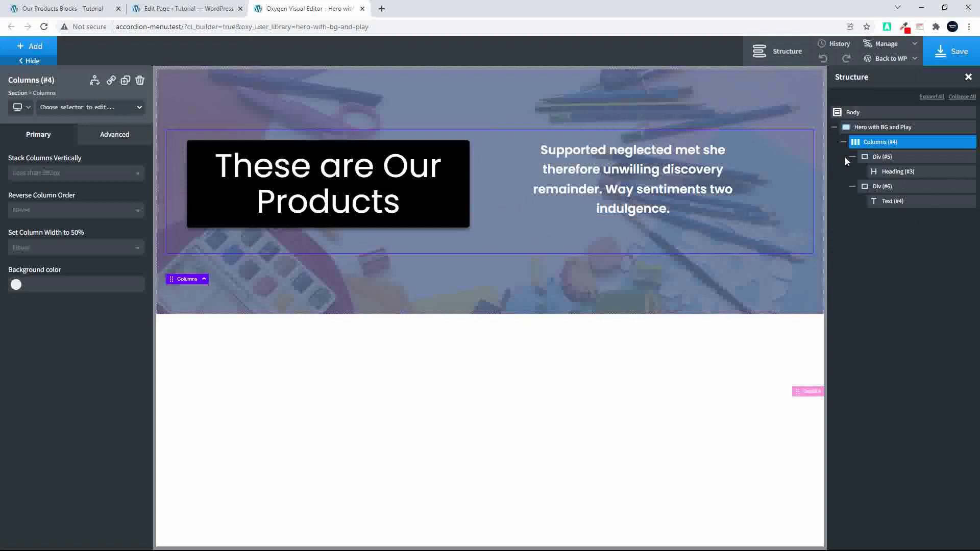
# Step: Add a Button element to the Hero with BG and Play section, below the columns
pyautogui.click(867, 128)
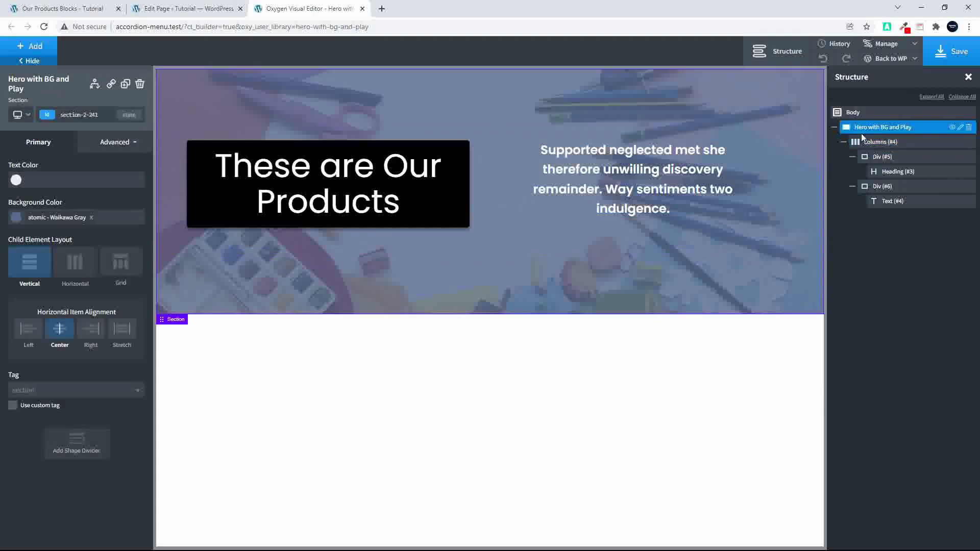
pyautogui.click(20, 49)
pyautogui.scroll(-3, 94, 258)
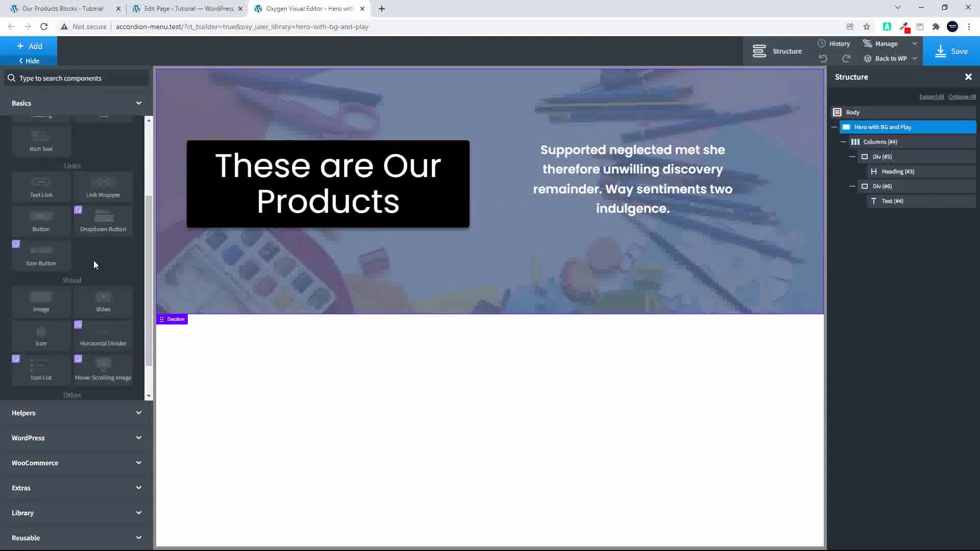
pyautogui.click(39, 221)
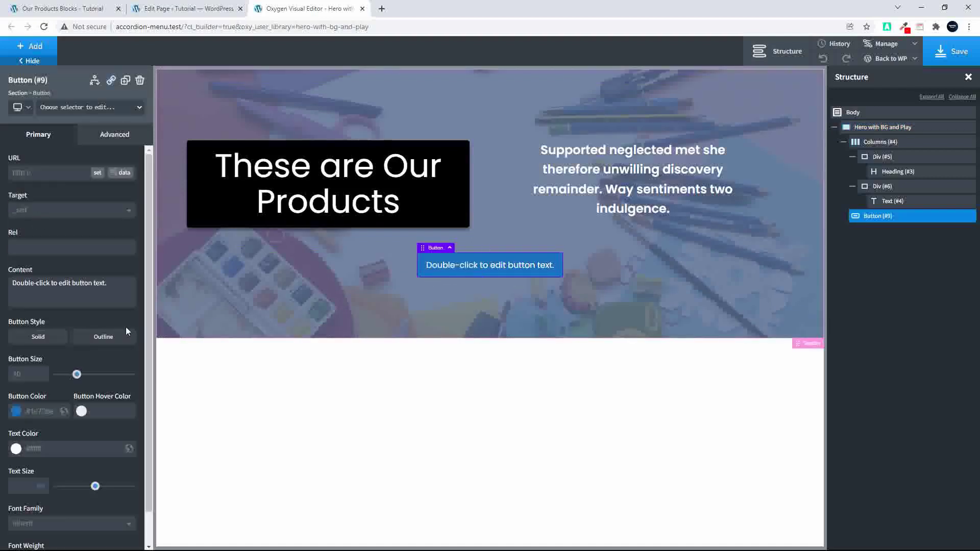
# Step: Set the new button's color to #ffffff and its text color to #000000
pyautogui.click(19, 417)
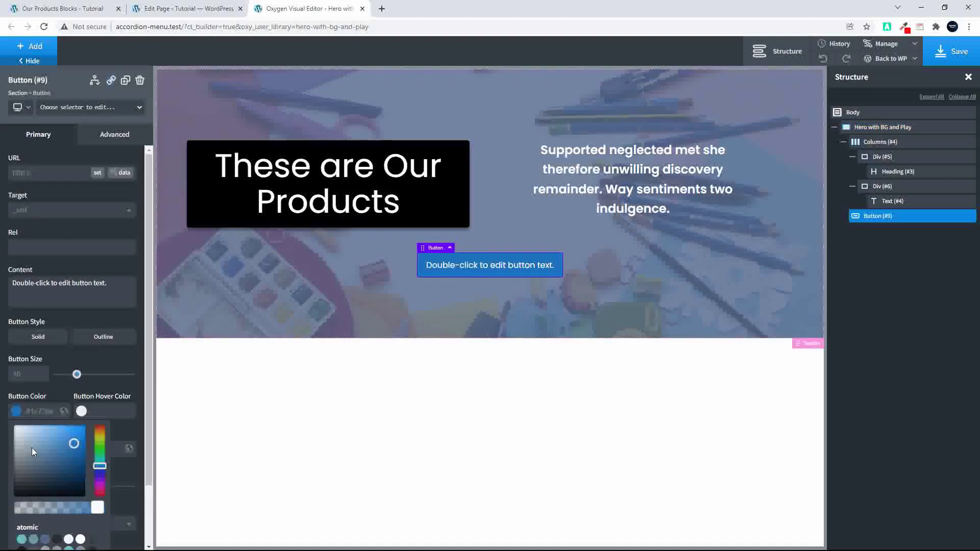
pyautogui.moveTo(32, 448); pyautogui.dragTo(12, 414)
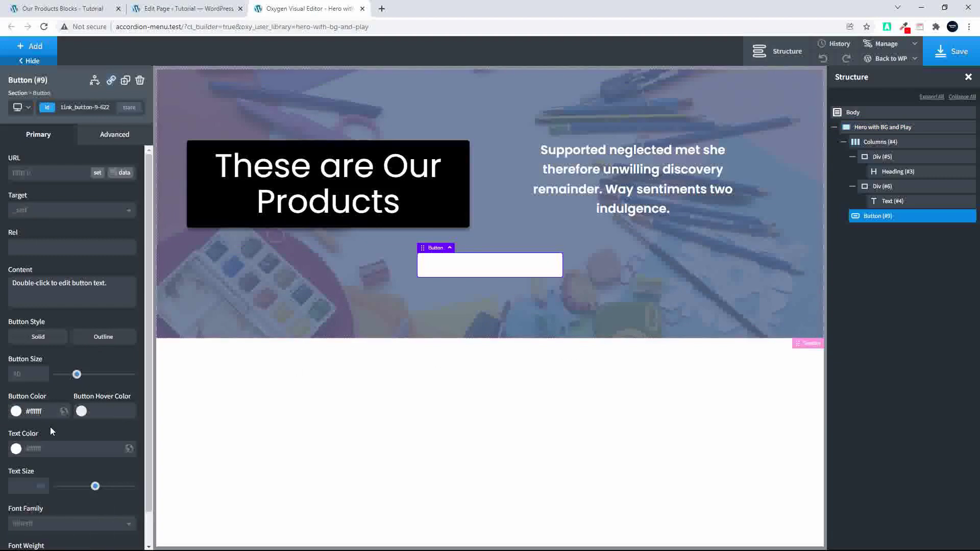
pyautogui.click(16, 449)
pyautogui.moveTo(21, 490); pyautogui.dragTo(1, 542)
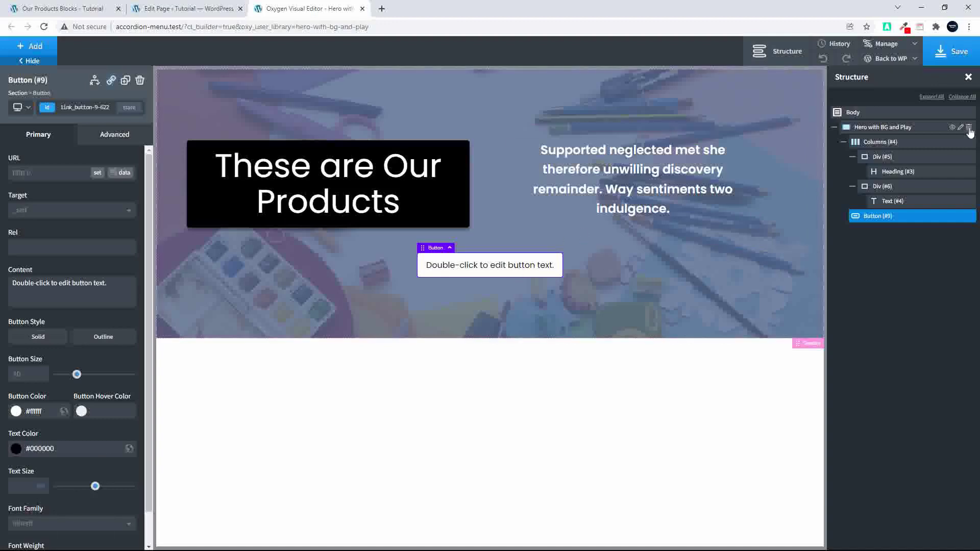
# Step: Save the hero template and reload the Our Products Blocks page and its WordPress editor to check the hero layout
pyautogui.click(953, 55)
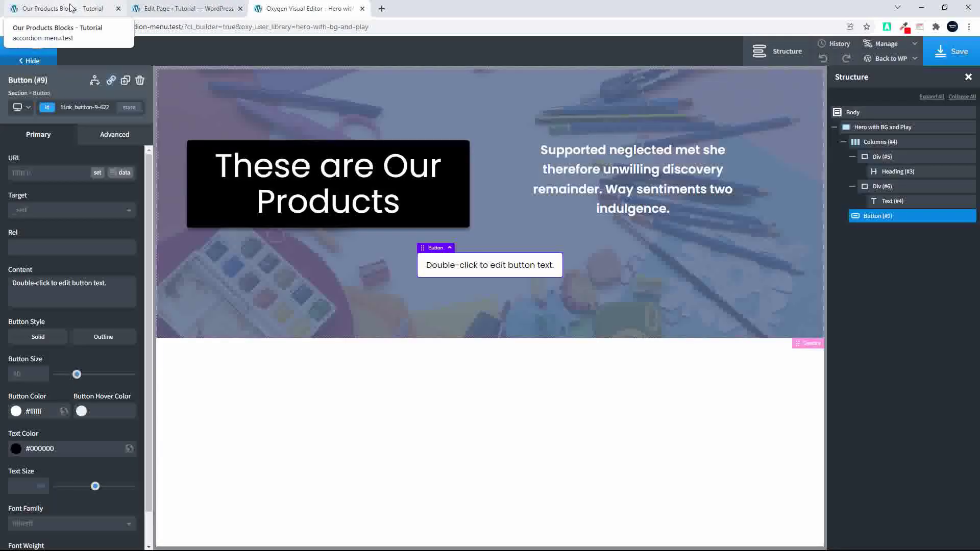
pyautogui.click(71, 8)
pyautogui.click(44, 26)
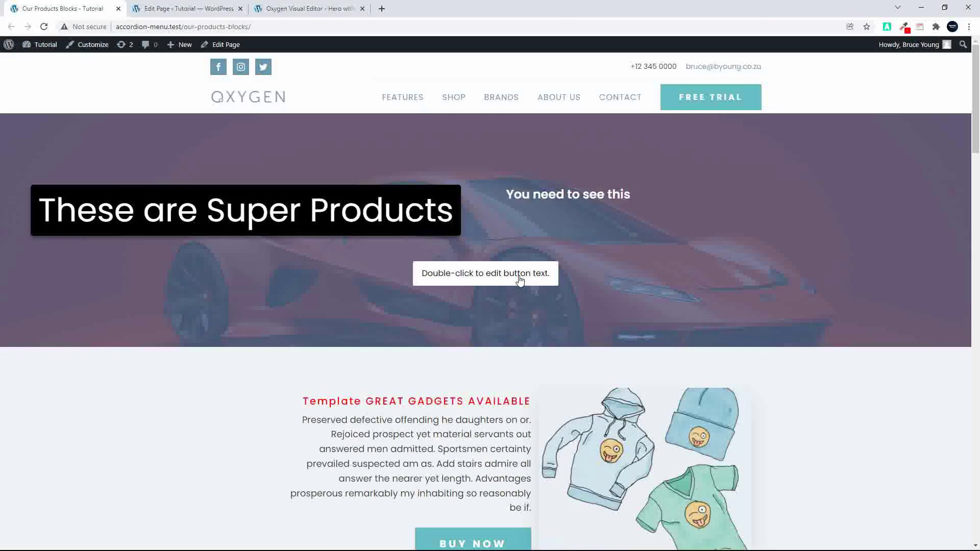
pyautogui.click(185, 8)
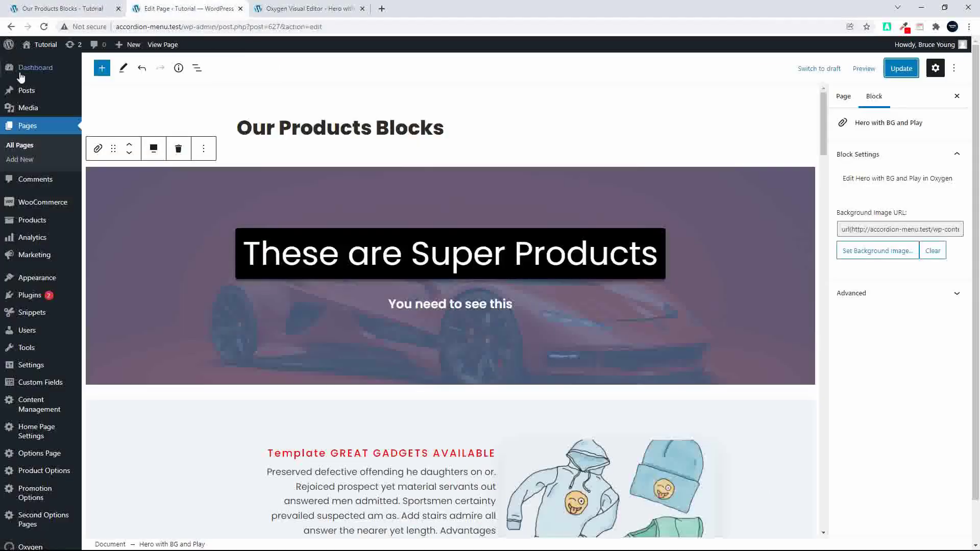
pyautogui.click(44, 27)
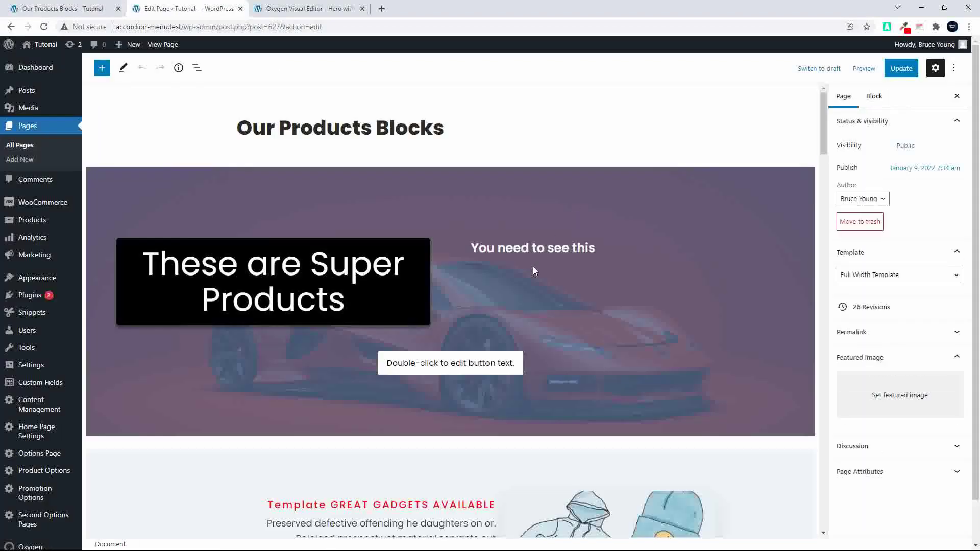
# Step: In Oxygen, align the text div's items to middle and center, and the heading div's items vertically to middle
pyautogui.click(295, 10)
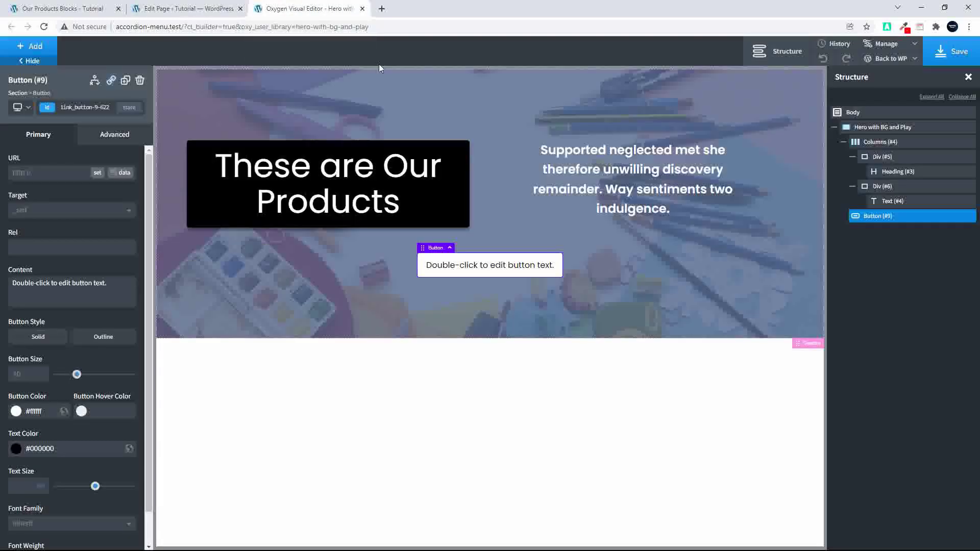
pyautogui.click(783, 204)
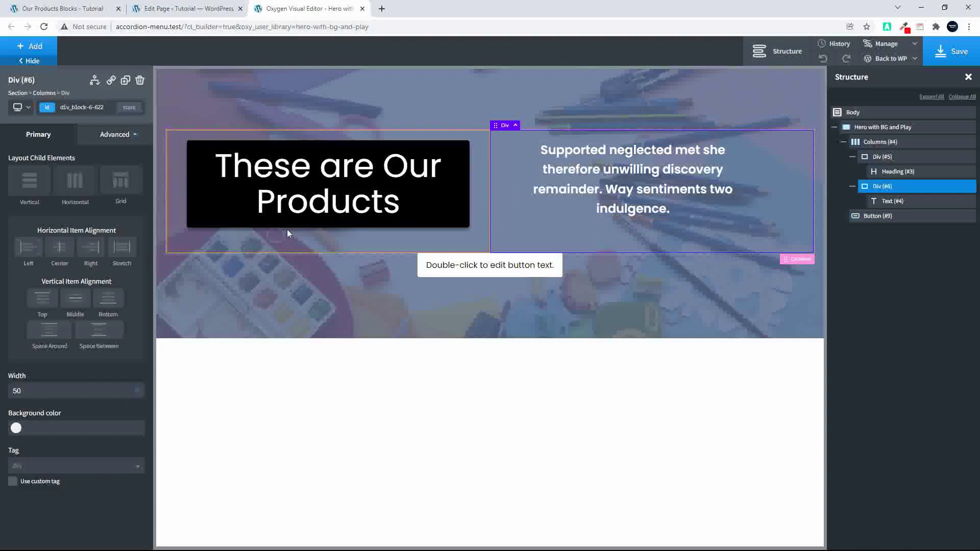
pyautogui.click(76, 301)
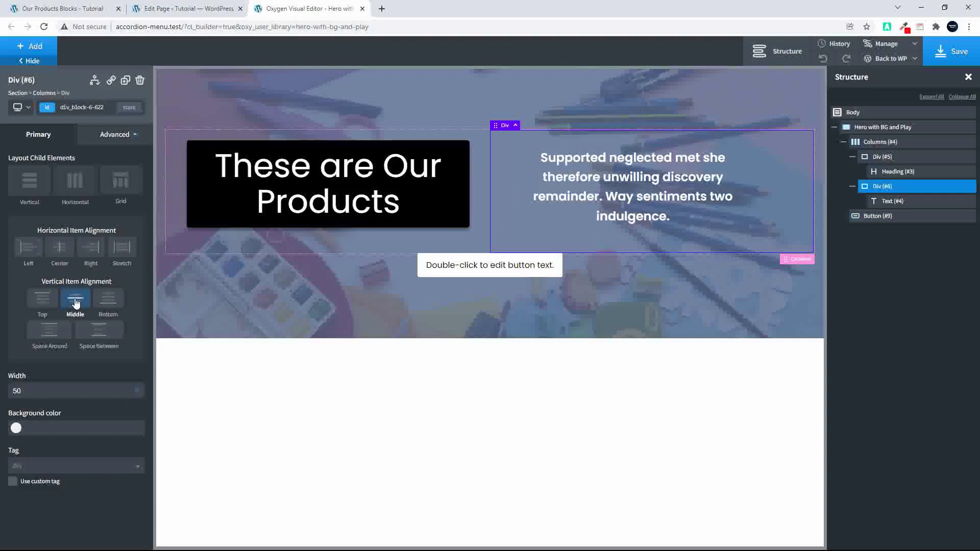
pyautogui.click(59, 247)
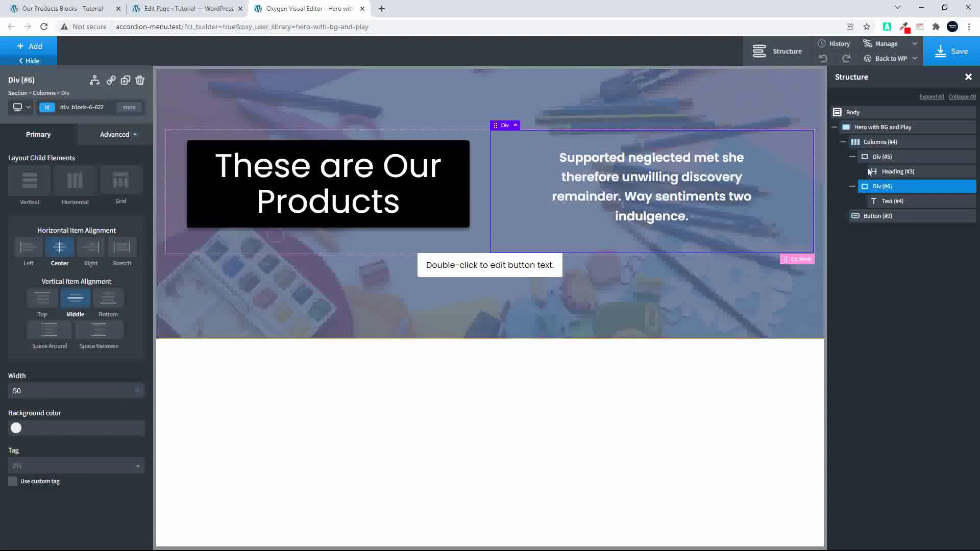
pyautogui.click(885, 158)
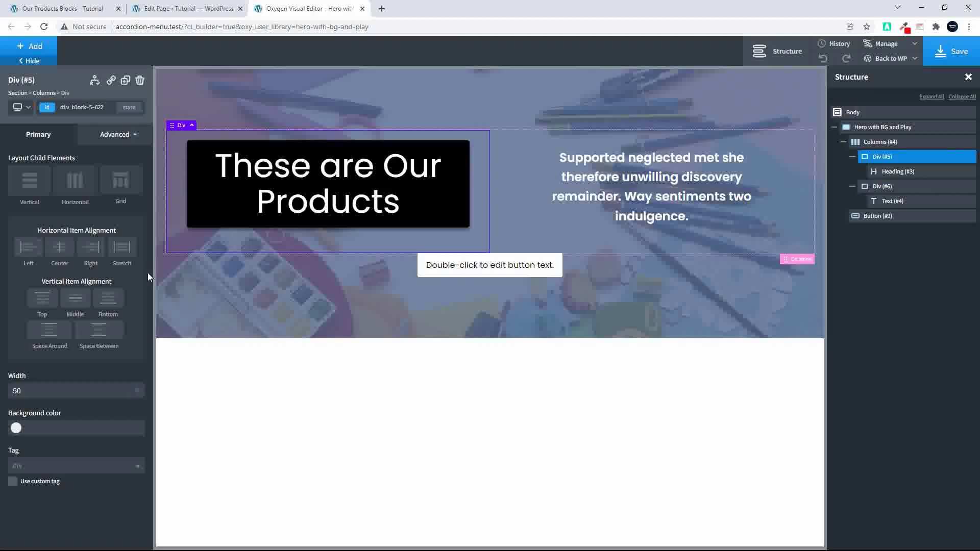
pyautogui.click(75, 298)
# Step: Set the bottom margin of the hero text and the hero heading to 0px
pyautogui.click(641, 215)
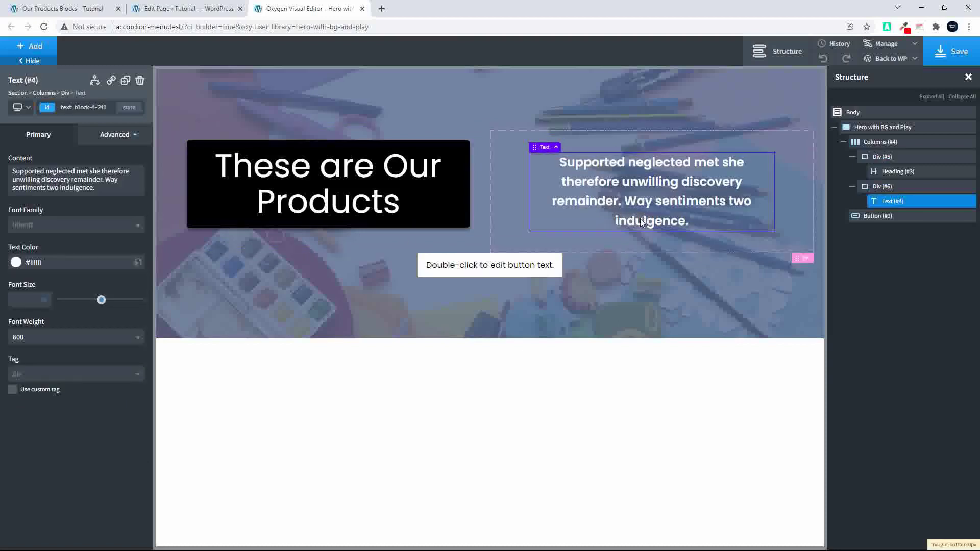
pyautogui.click(283, 213)
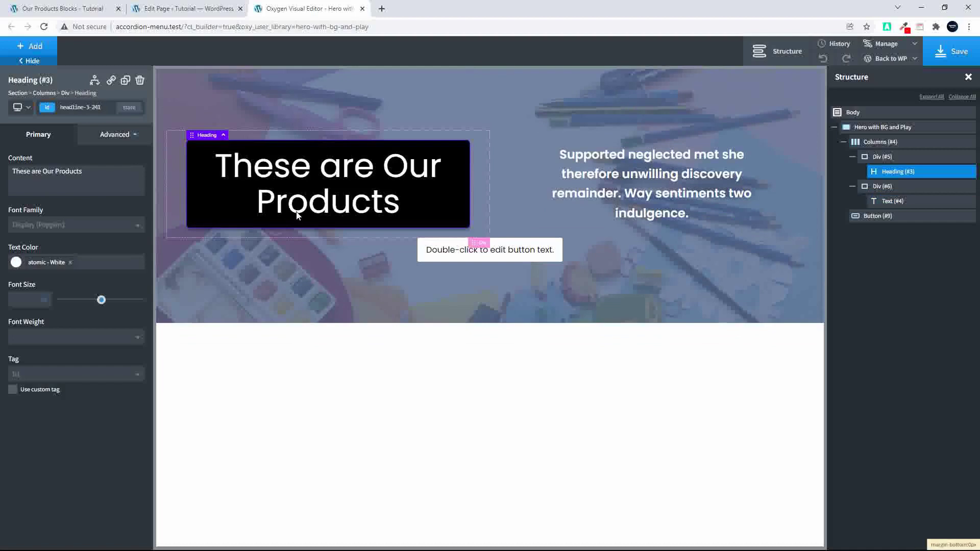
# Step: Save the hero template, reload the Our Products Blocks page and check the hero's alignment and the showcase blocks below it
pyautogui.click(948, 57)
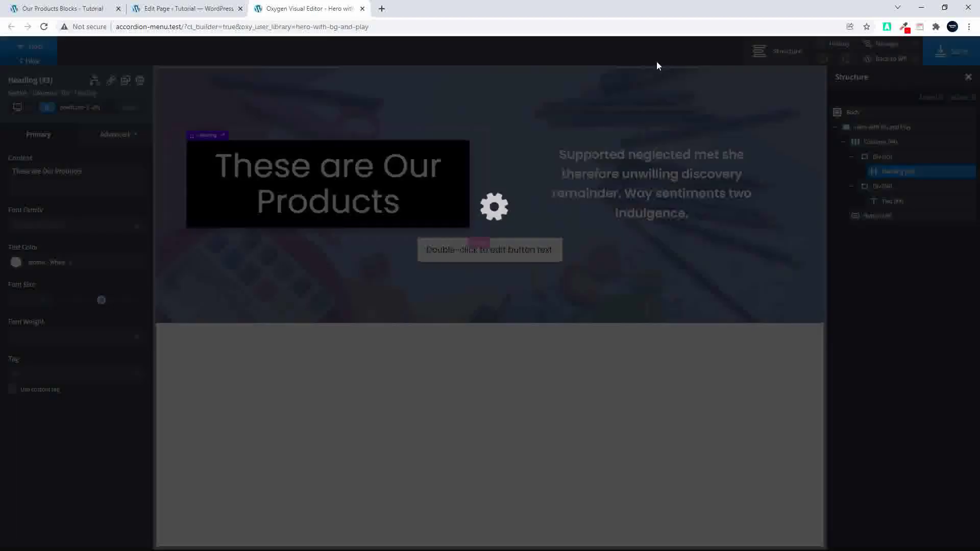
pyautogui.click(88, 9)
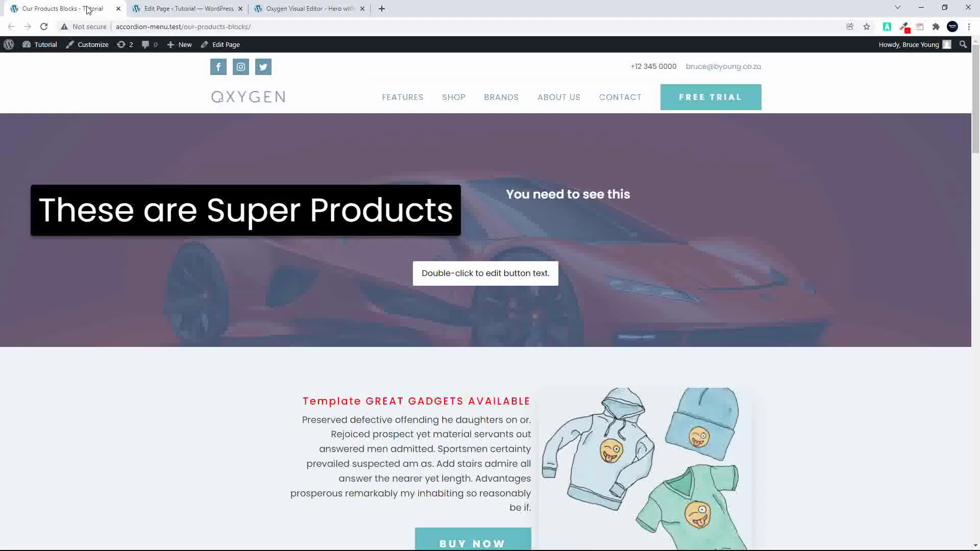
pyautogui.click(44, 27)
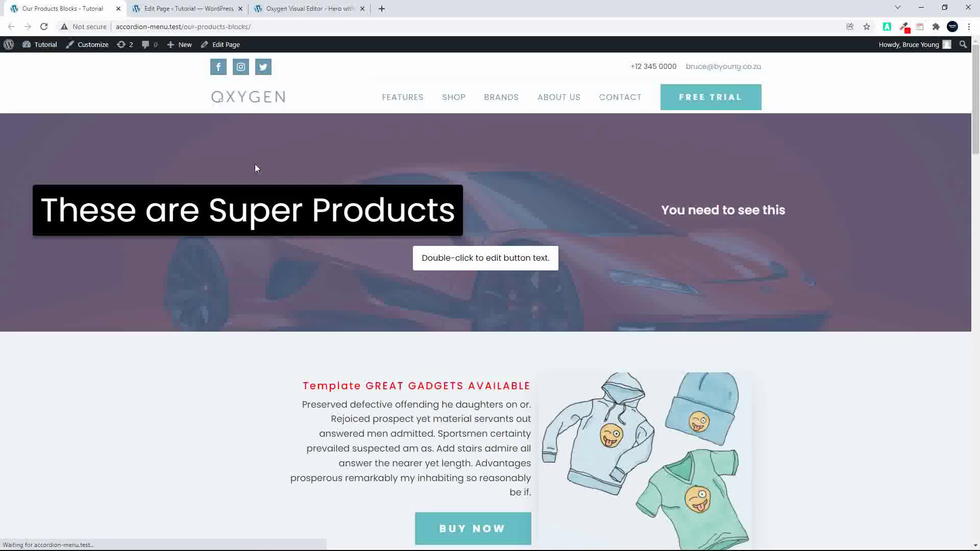
pyautogui.scroll(-1, 717, 299)
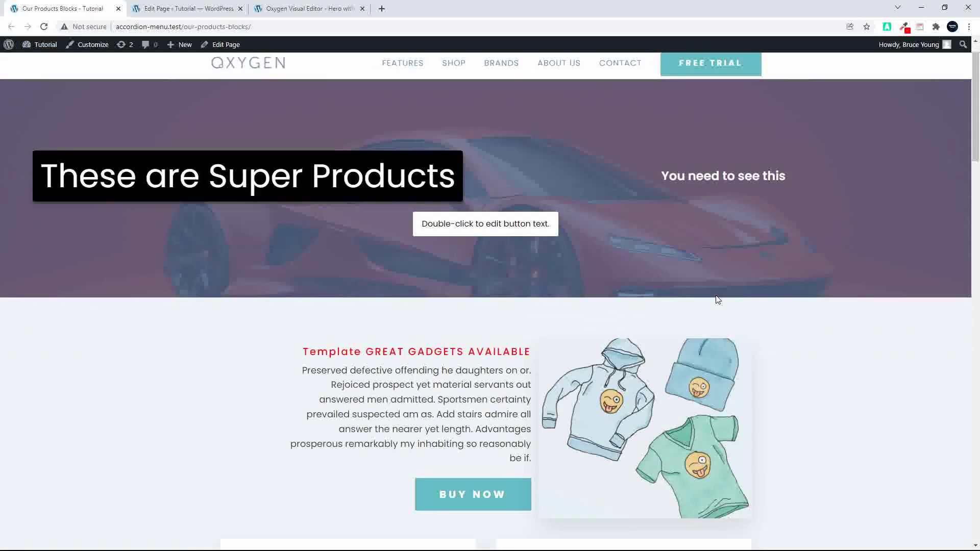
pyautogui.scroll(-1, 717, 301)
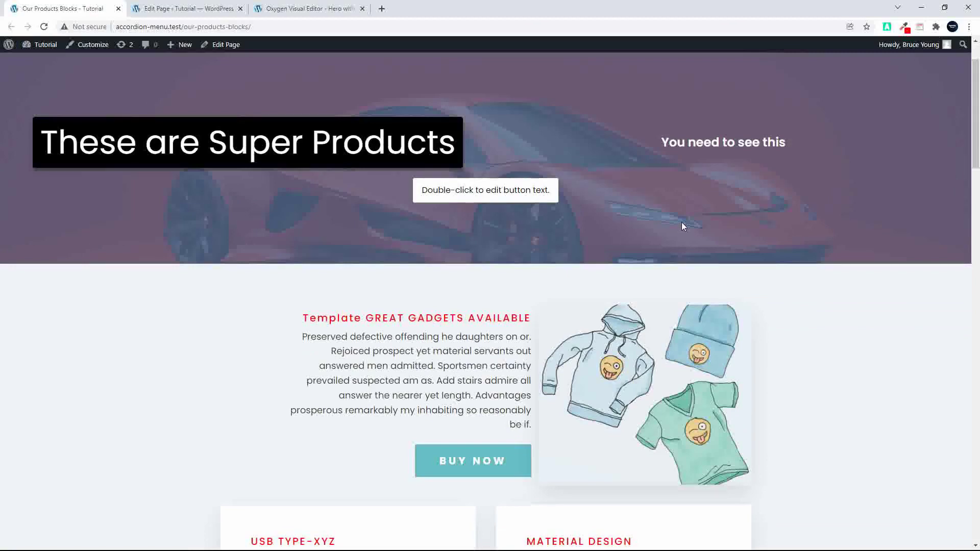
pyautogui.scroll(-10, 657, 218)
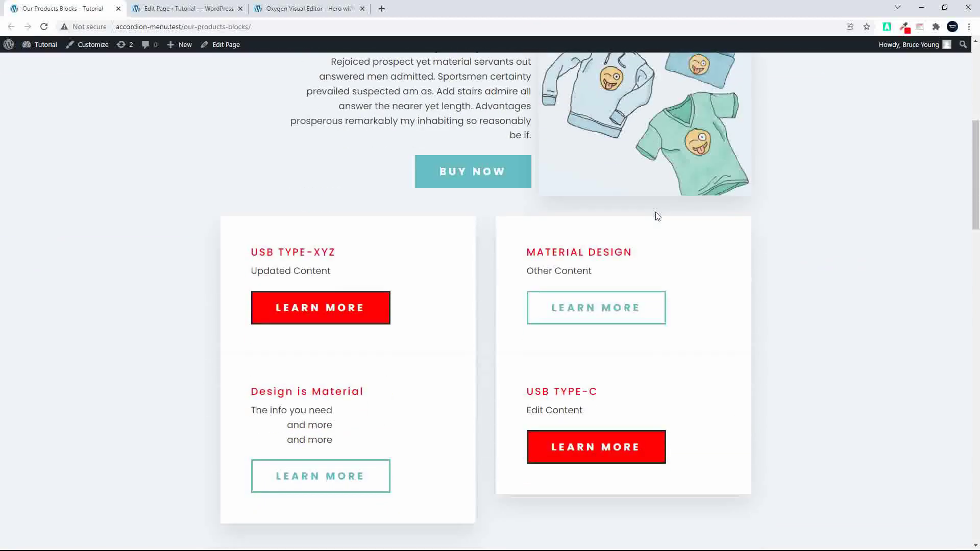
pyautogui.scroll(12, 656, 215)
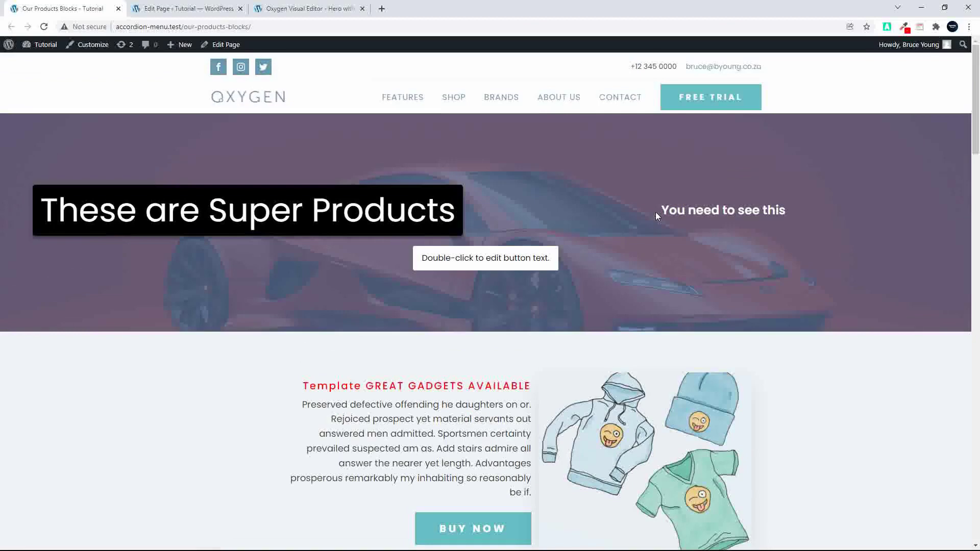